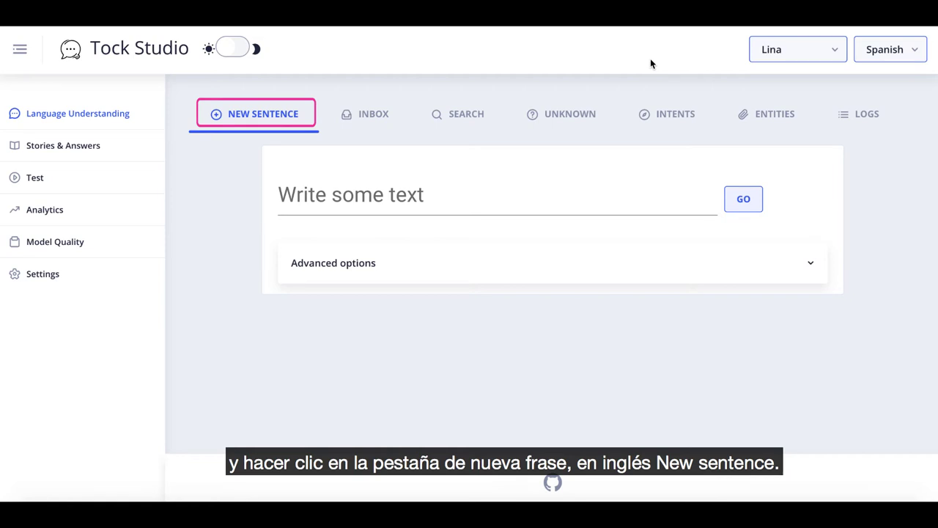
- Submit "hola" as a new training sentence
left_click(565, 199)
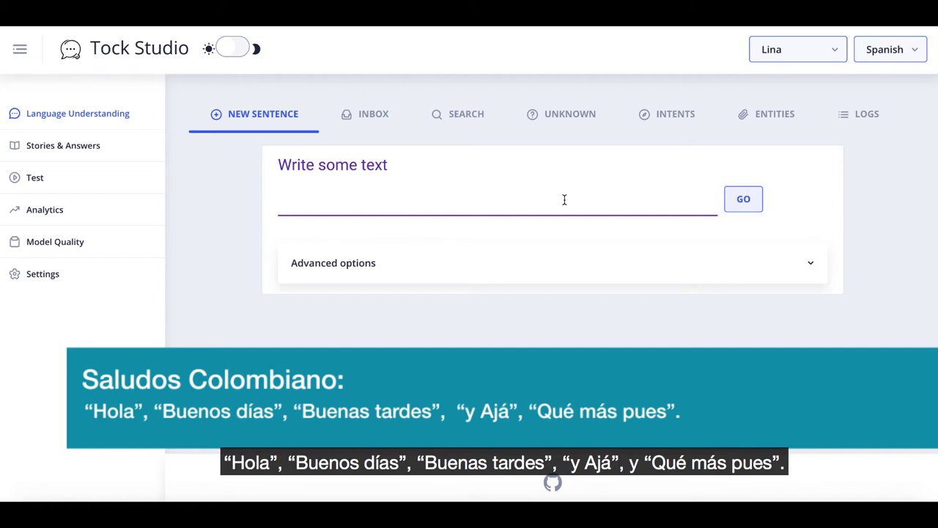
type("hola")
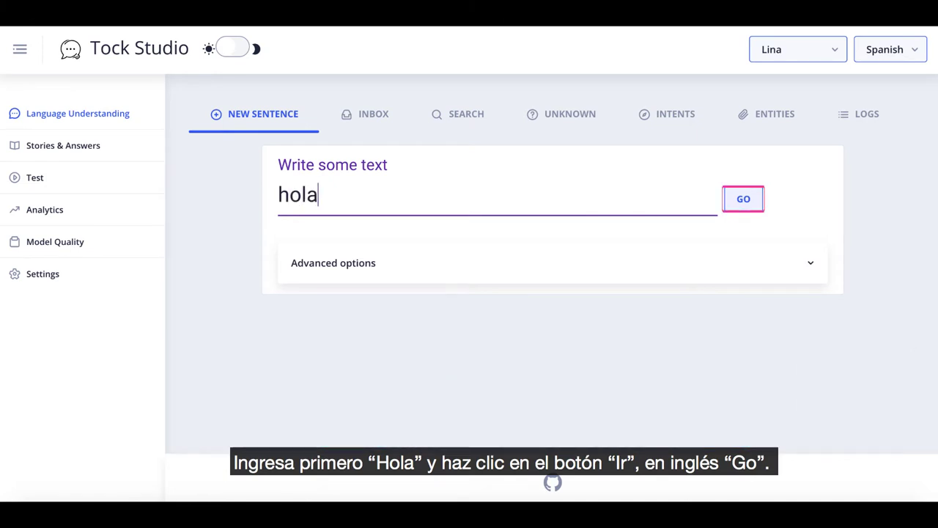
left_click(755, 200)
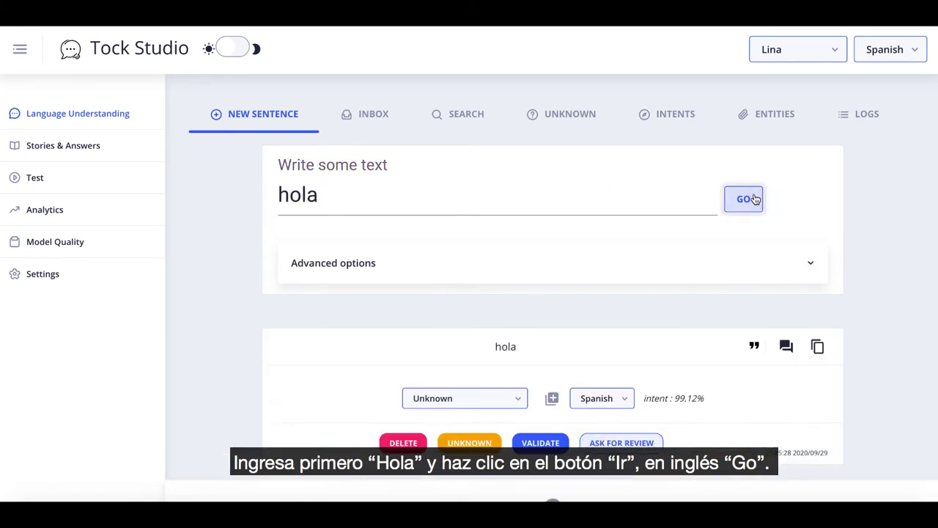
- Replace the sentence text with "buenos días" and submit it as a new training sentence
left_click(616, 200)
key("ctrl+a")
type("bueno")
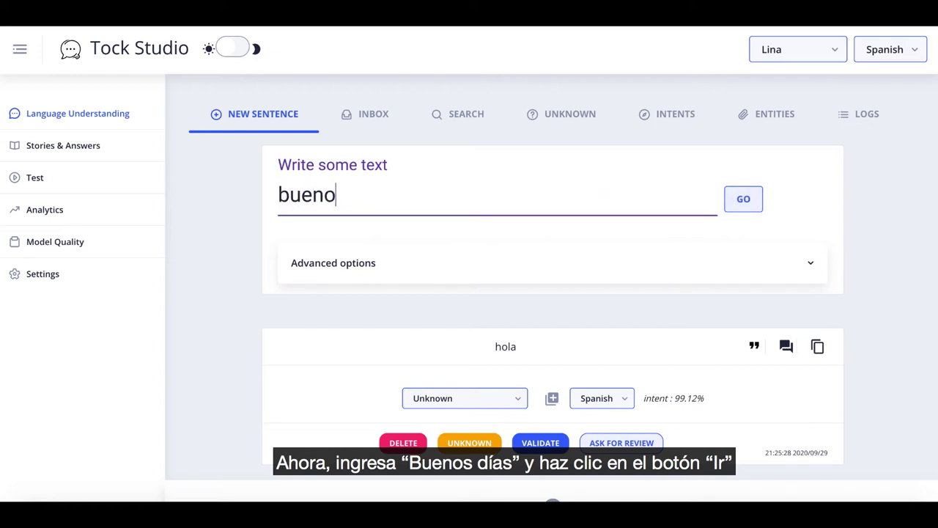
type("s d'ías")
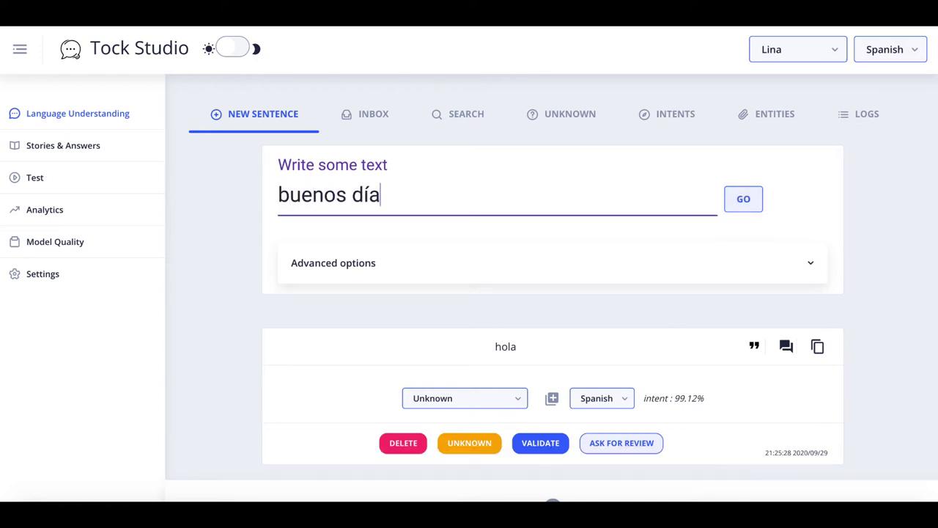
left_click(758, 204)
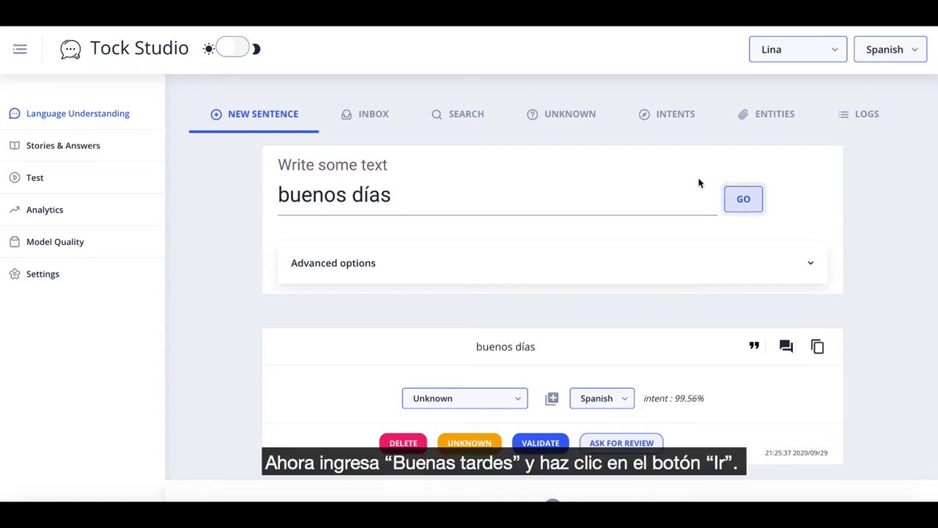
- Replace the sentence text with "buenas tardes" and submit it as a new training sentence
left_click(638, 199)
key("ctrl+a")
type("b")
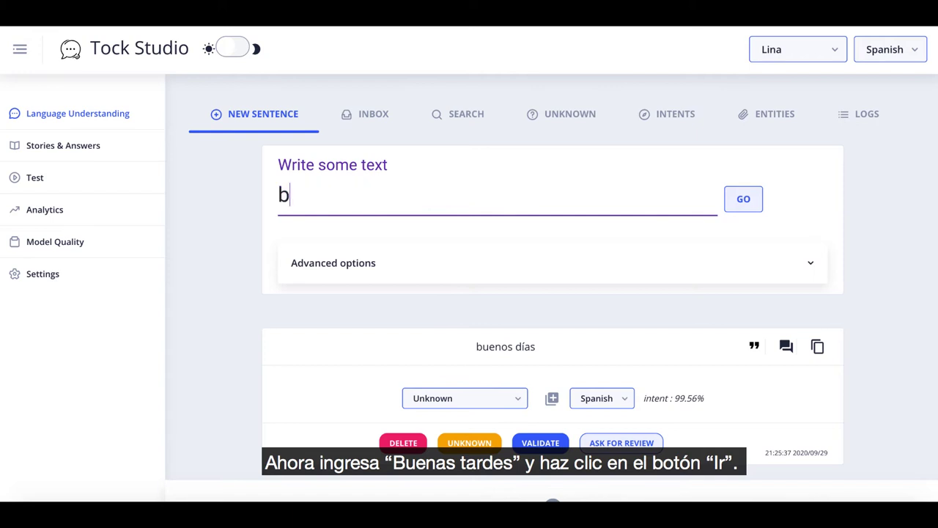
type("uenas tardes")
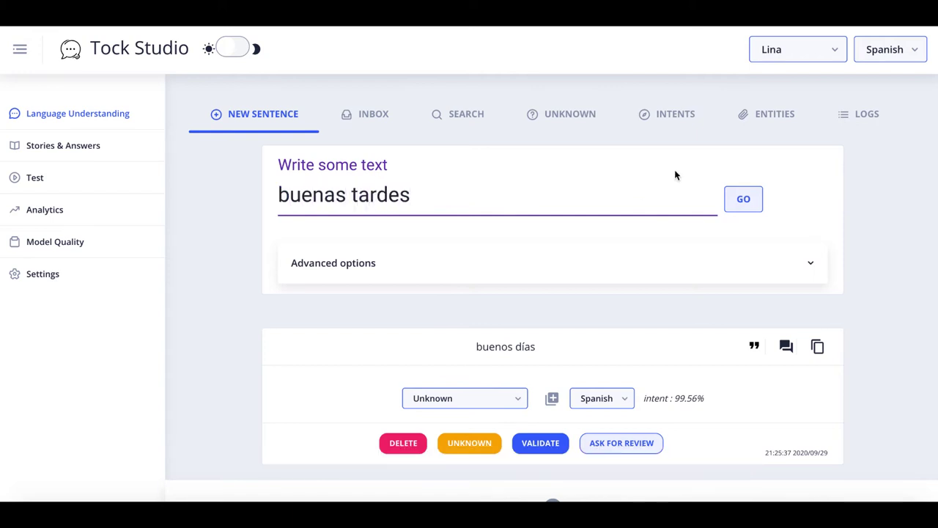
left_click(760, 205)
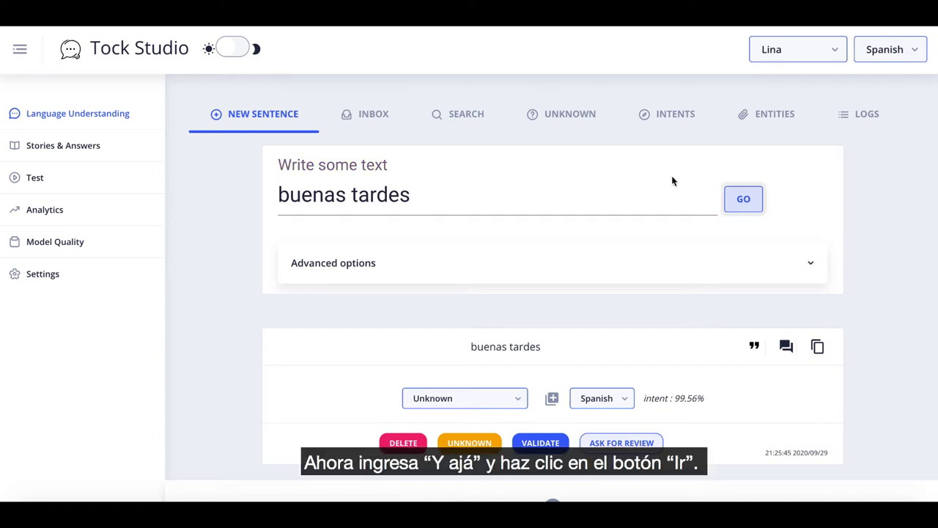
- Replace the sentence text with "y ajá" and submit it as a new training sentence
left_click(552, 192)
key("ctrl+a")
type("y ajá")
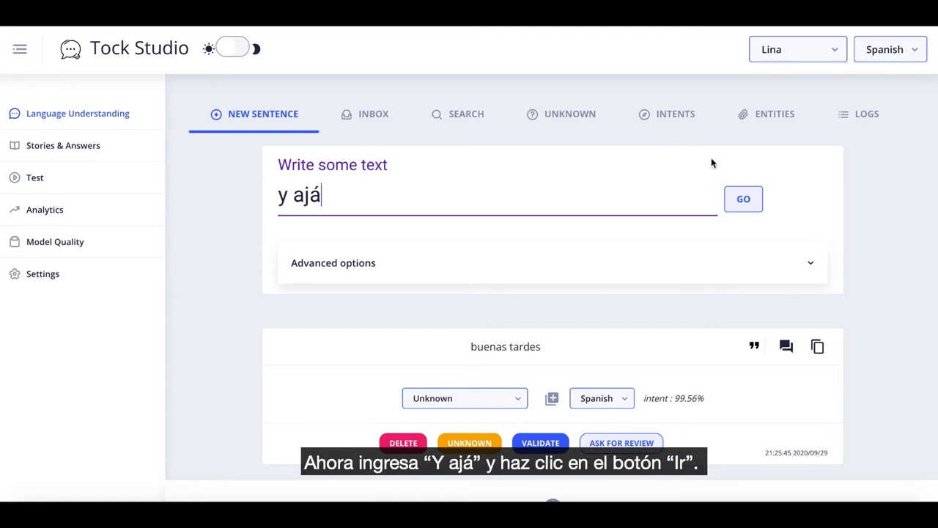
left_click(756, 200)
- Replace the sentence text with "qué más pues" and submit it as a new training sentence
left_click(535, 197)
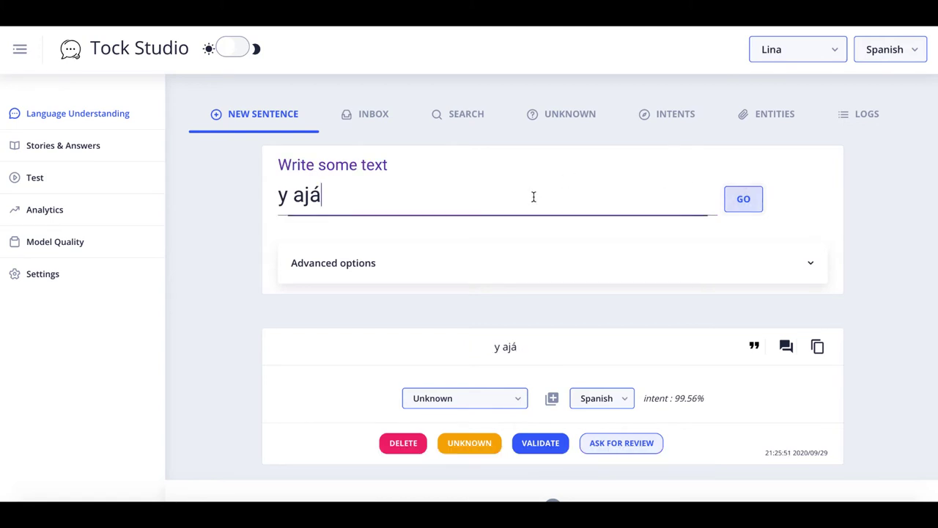
key("ctrl+a")
type("qué má")
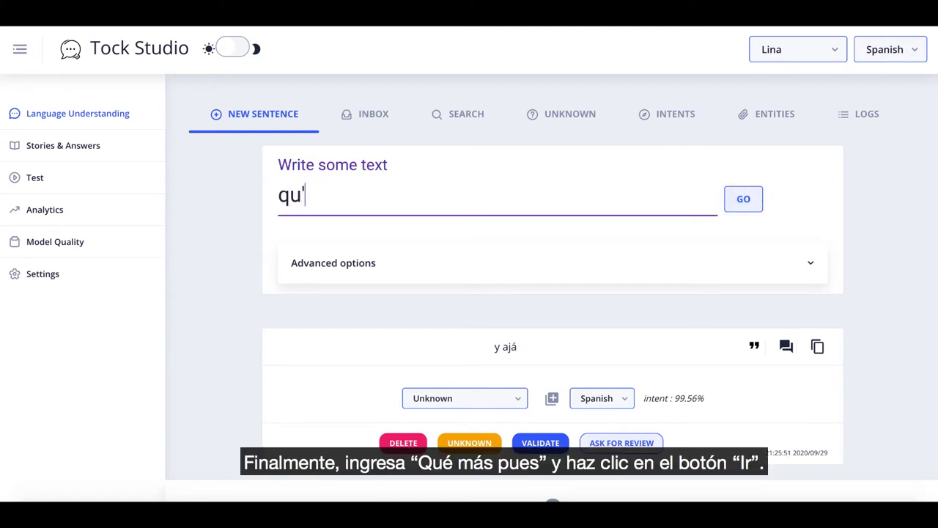
type("s pues")
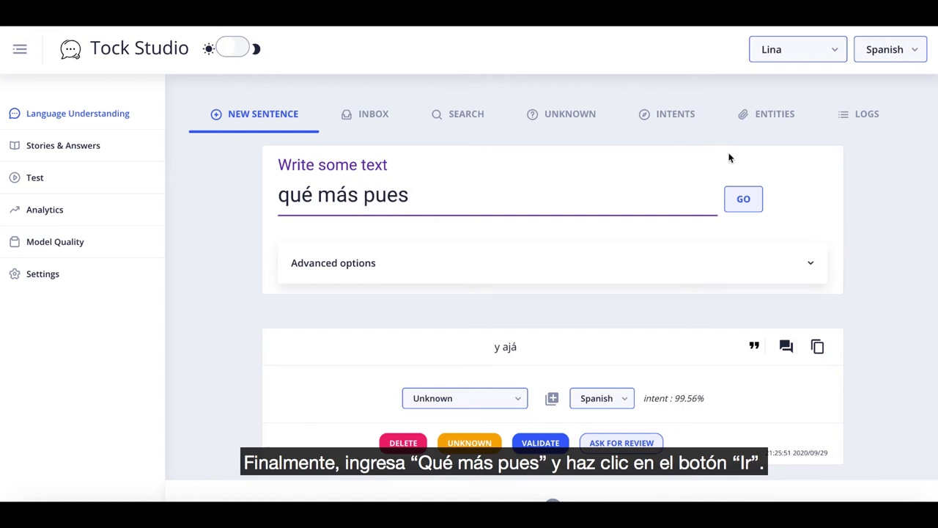
left_click(752, 201)
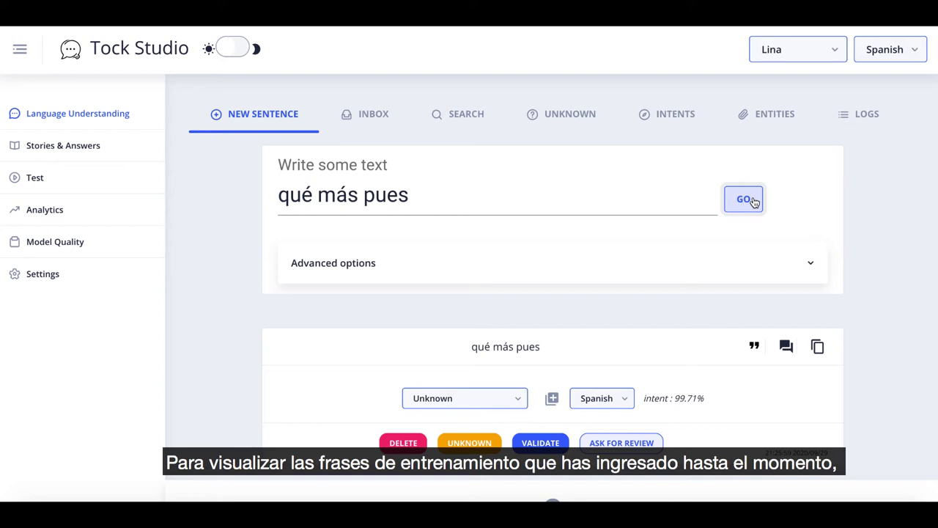
- Show the inbox sentences as a table and open "qué más pues" for editing to check its available intents
left_click(380, 121)
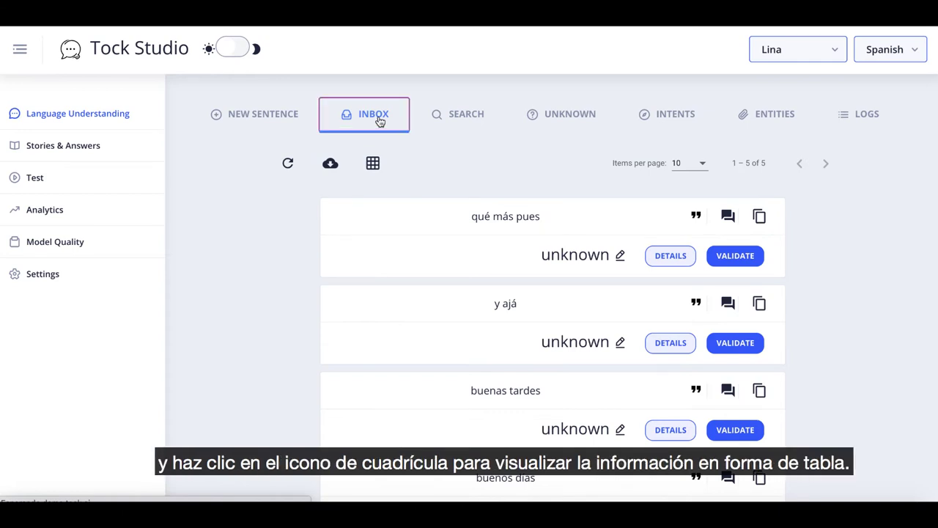
left_click(373, 165)
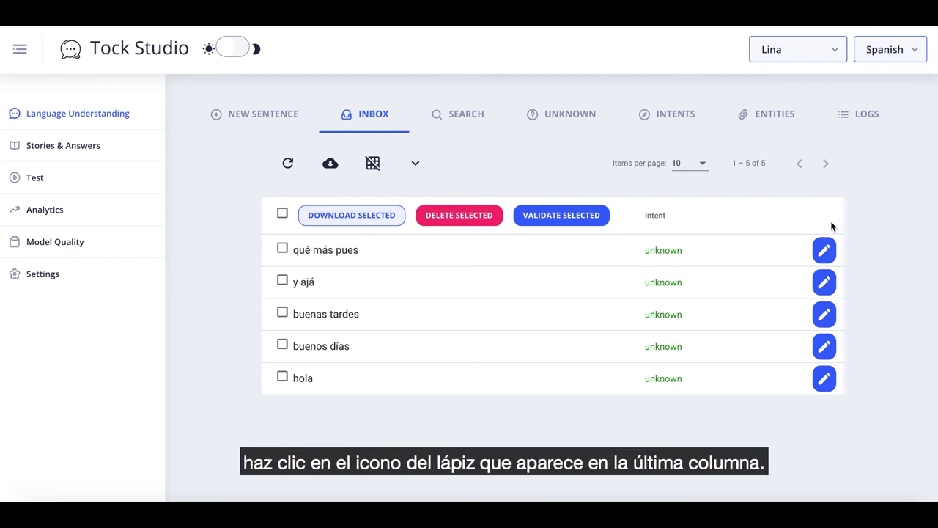
left_click(827, 254)
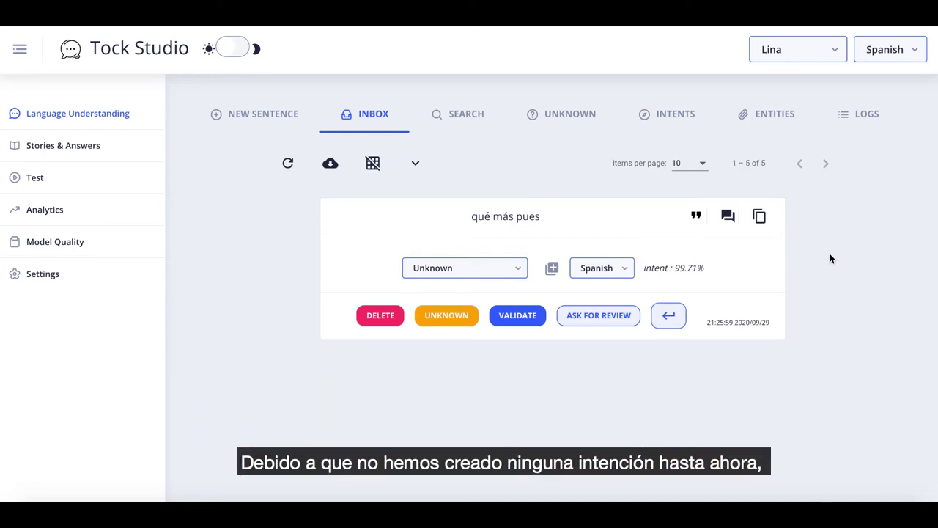
left_click(520, 271)
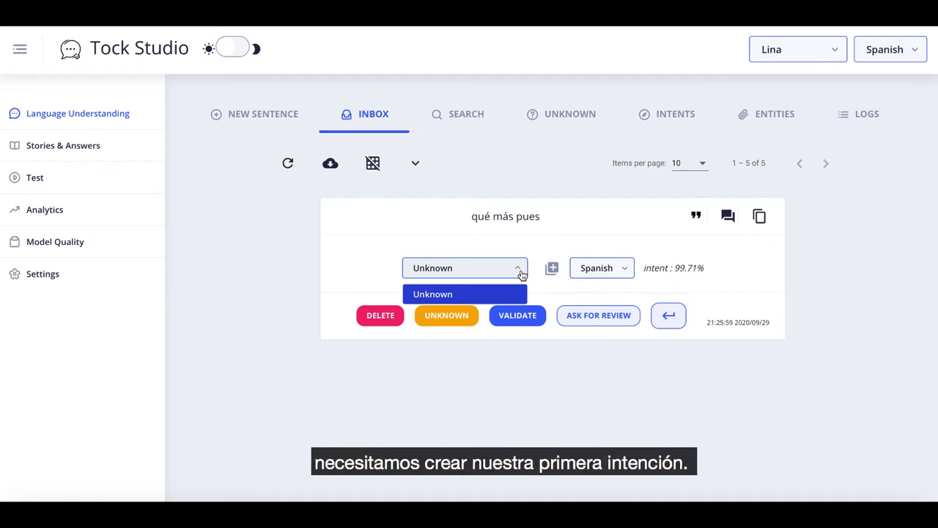
left_click(522, 274)
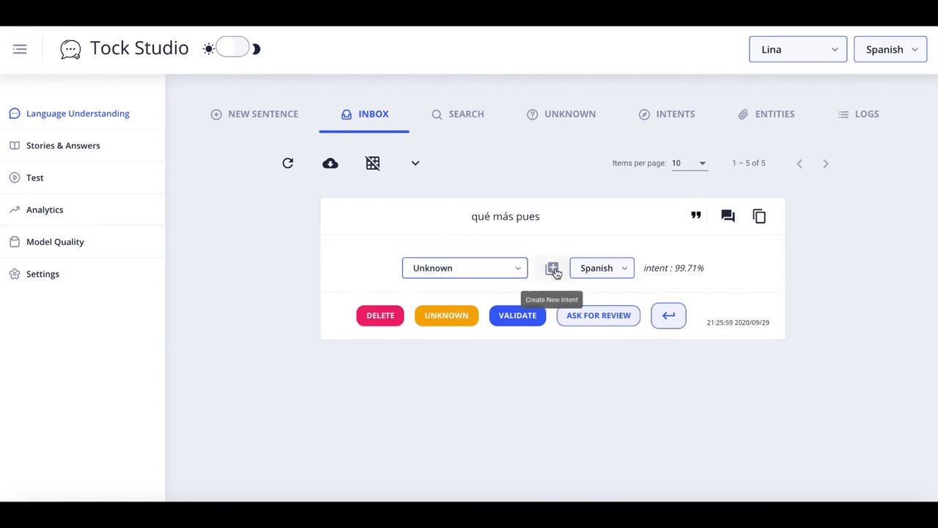
- Create a new intent for "qué más pues" with label and category "saludo" and description "Intención de saludo"
left_click(555, 271)
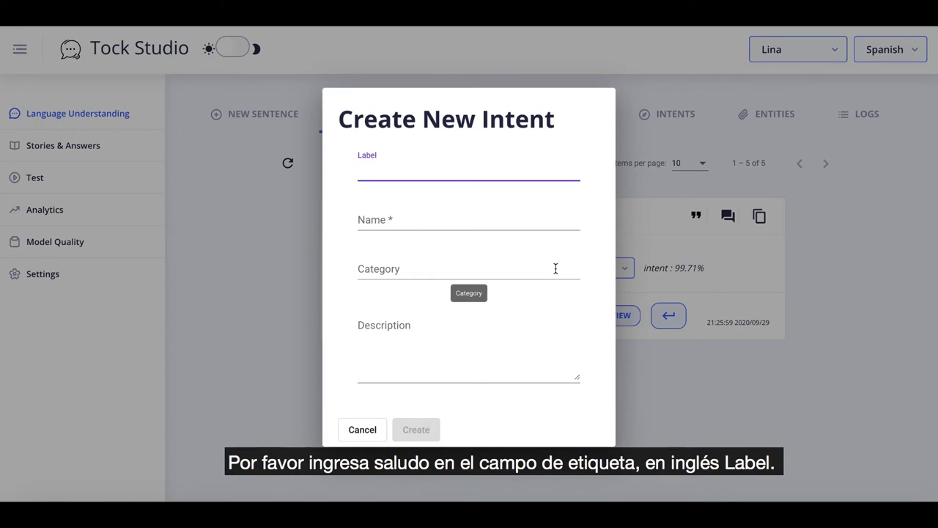
type("salu")
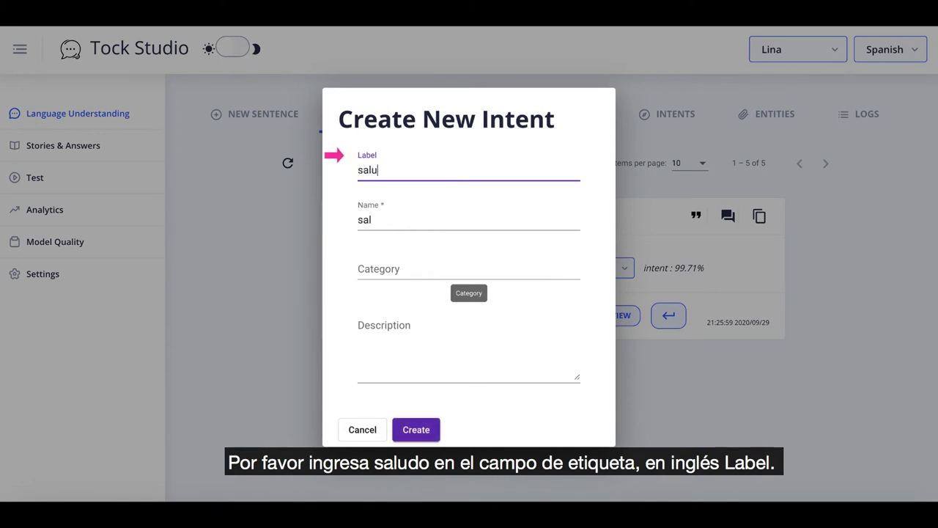
type("do")
left_click(541, 272)
type("sa")
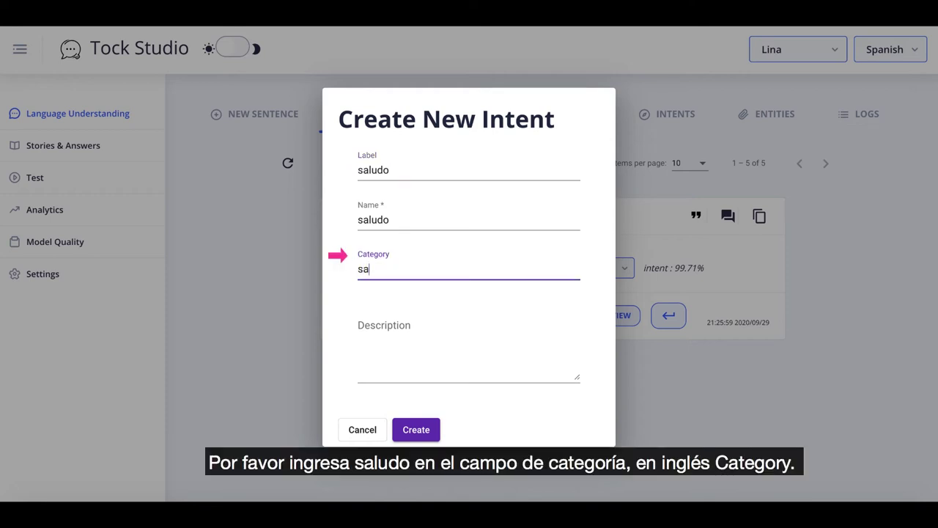
type("ludo")
left_click(493, 333)
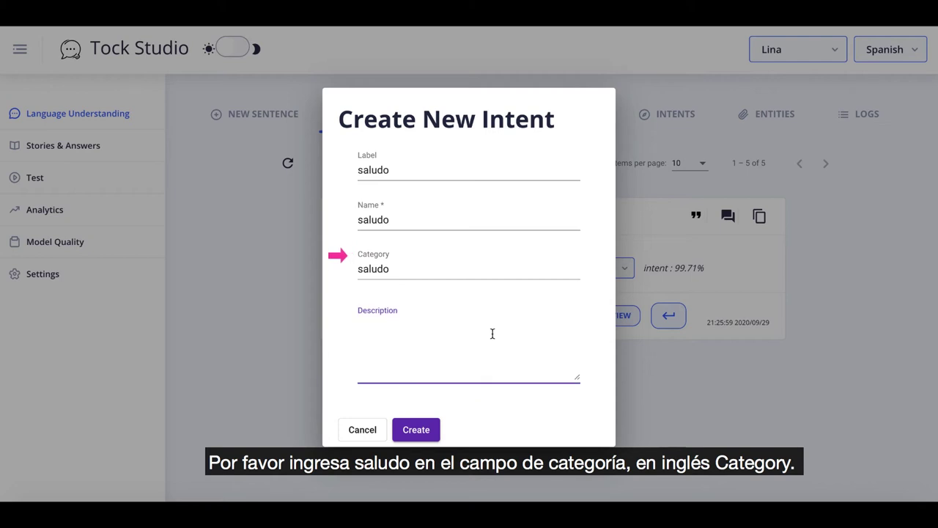
type("In")
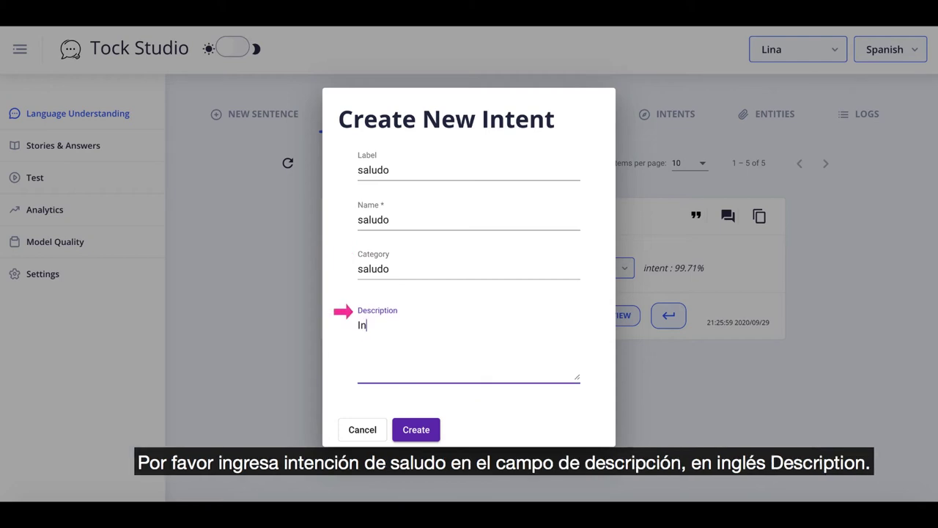
type("tención de saludo")
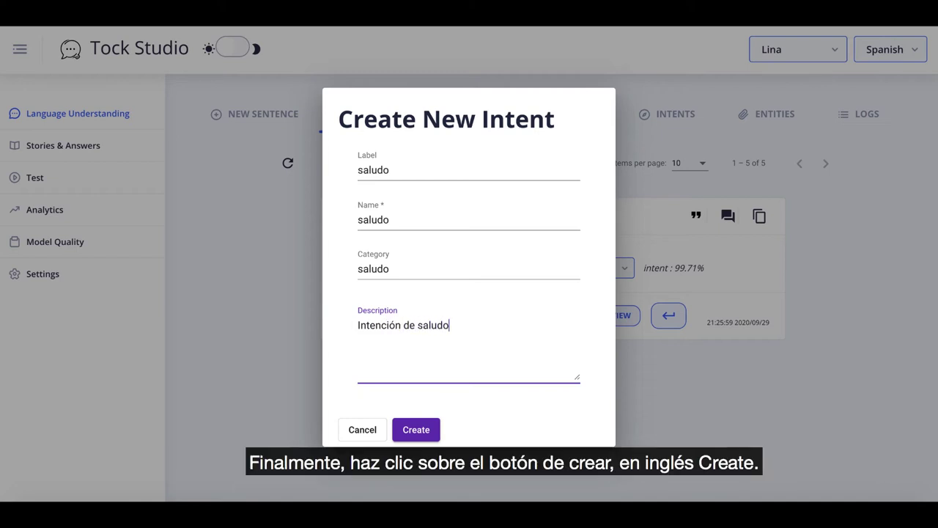
left_click(427, 436)
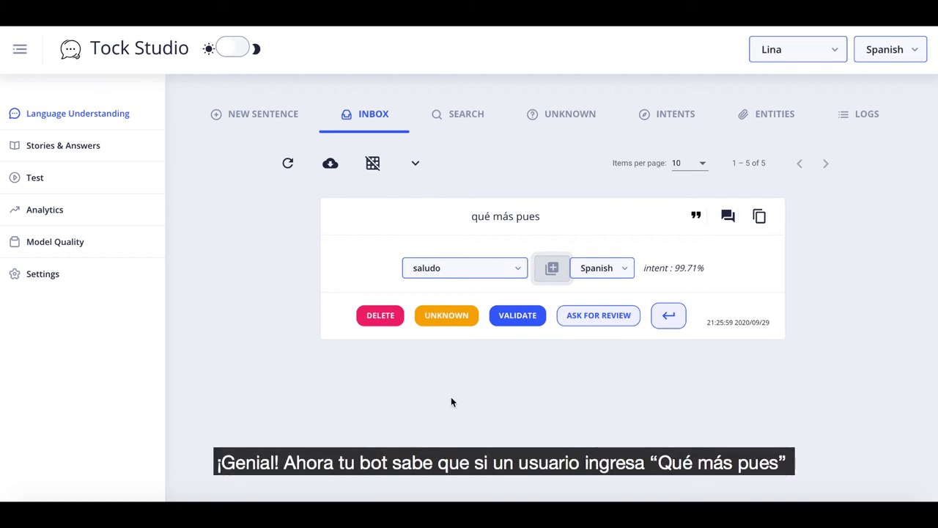
- Validate the sentences "qué más pues" and "y ajá" with the saludo intent
left_click(518, 317)
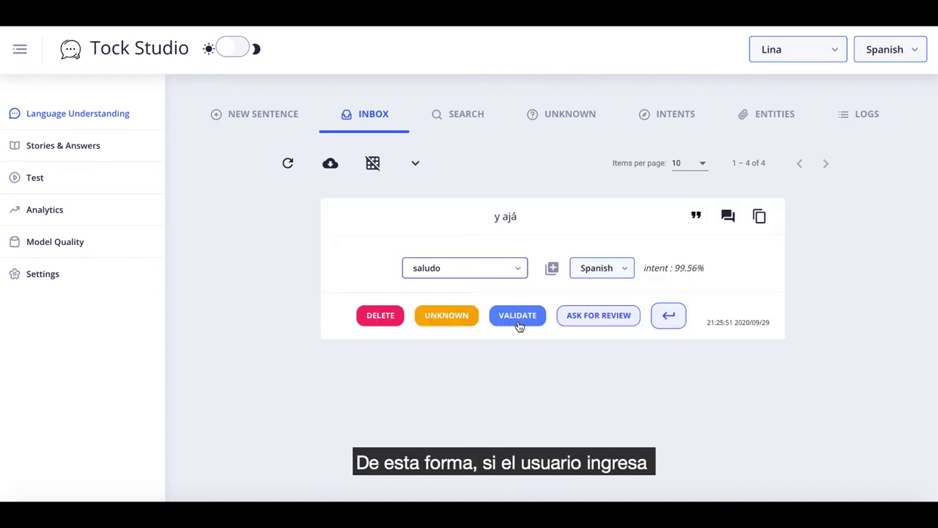
left_click(518, 315)
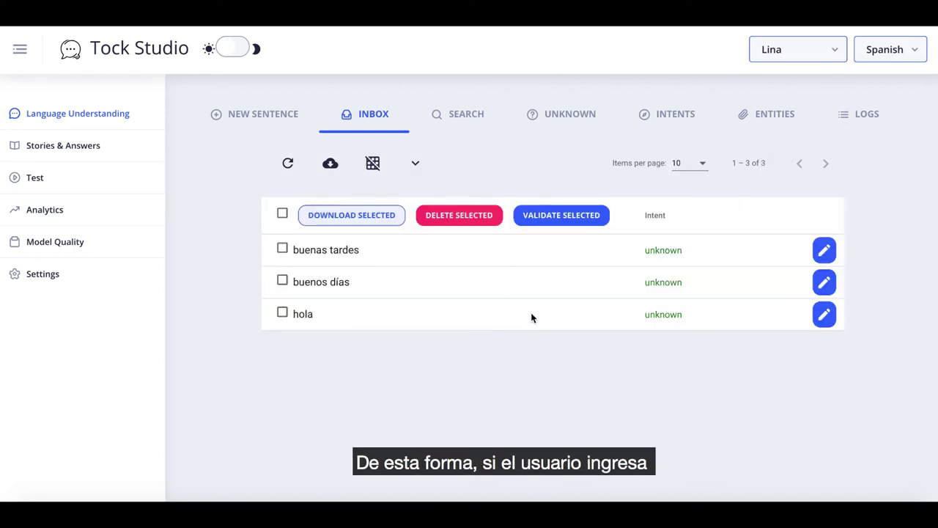
- Assign the saludo intent to the sentence "buenas tardes" and validate it
left_click(824, 250)
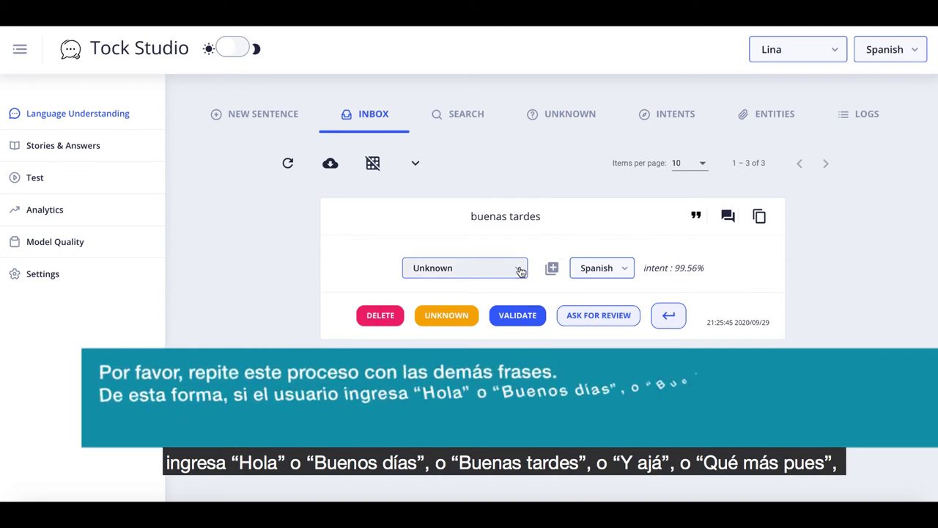
left_click(519, 269)
left_click(503, 315)
left_click(517, 324)
- Assign the saludo intent to the sentence "buenos días" and validate it
left_click(824, 253)
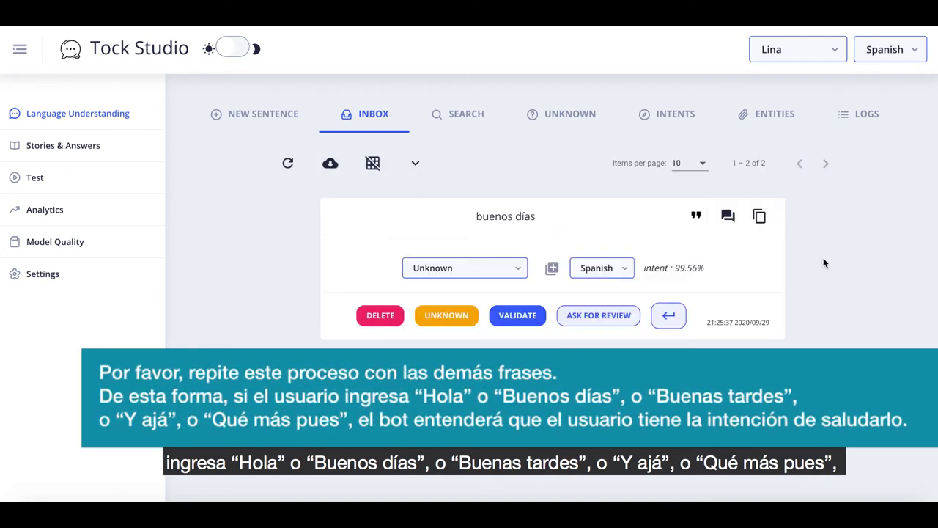
left_click(519, 269)
left_click(489, 315)
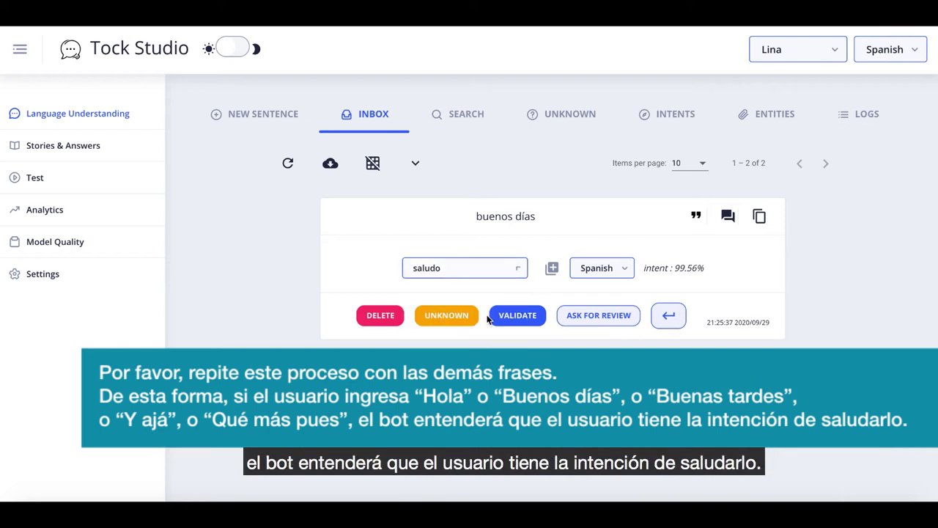
left_click(516, 317)
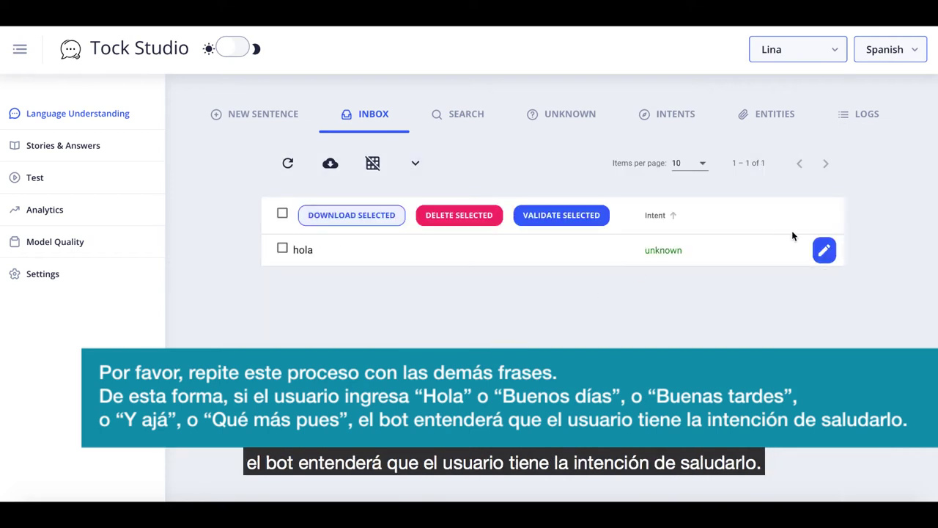
- Assign the saludo intent to the remaining inbox sentence "hola" and validate it
left_click(824, 250)
left_click(523, 320)
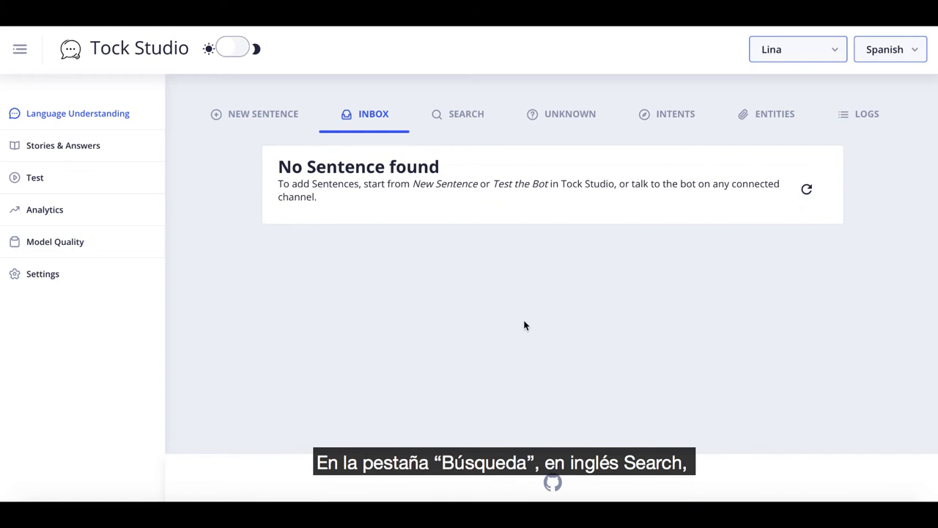
- Filter the sentence search by the saludo intent and look through the sentences listed for it
left_click(465, 119)
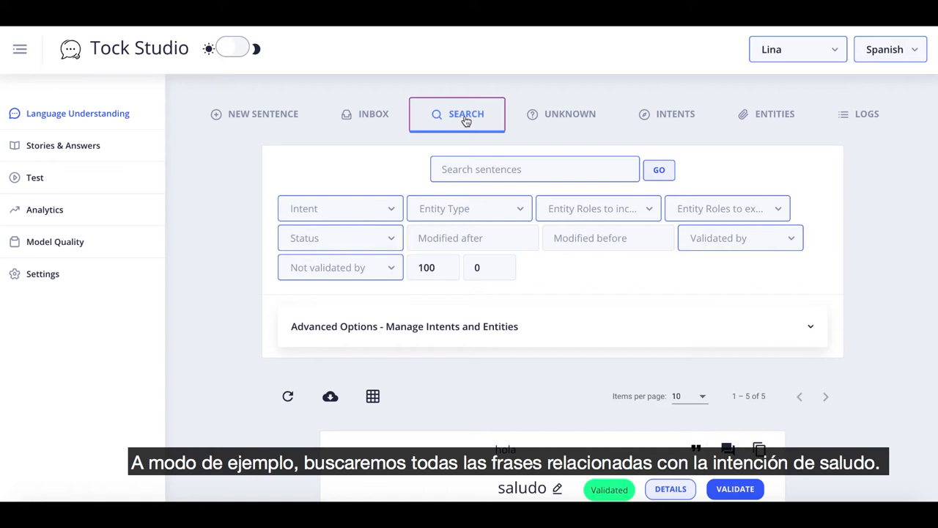
left_click(393, 211)
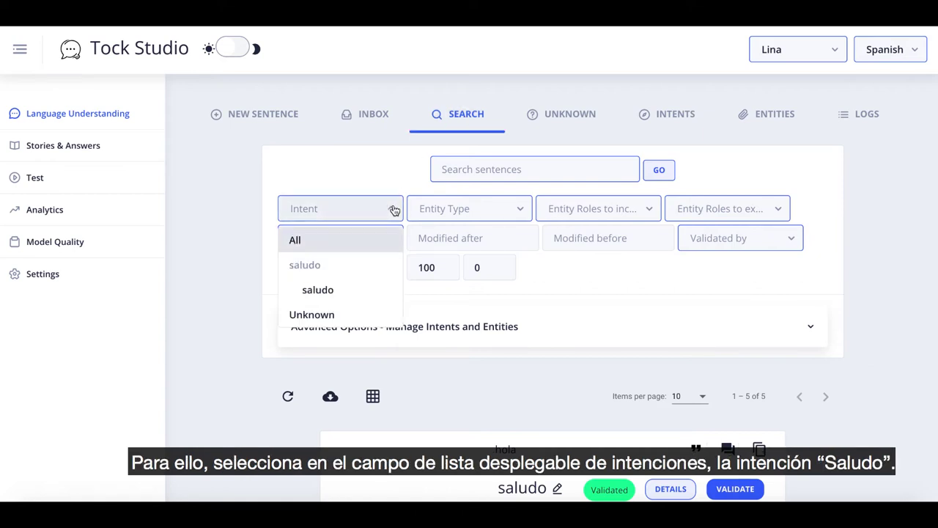
left_click(345, 287)
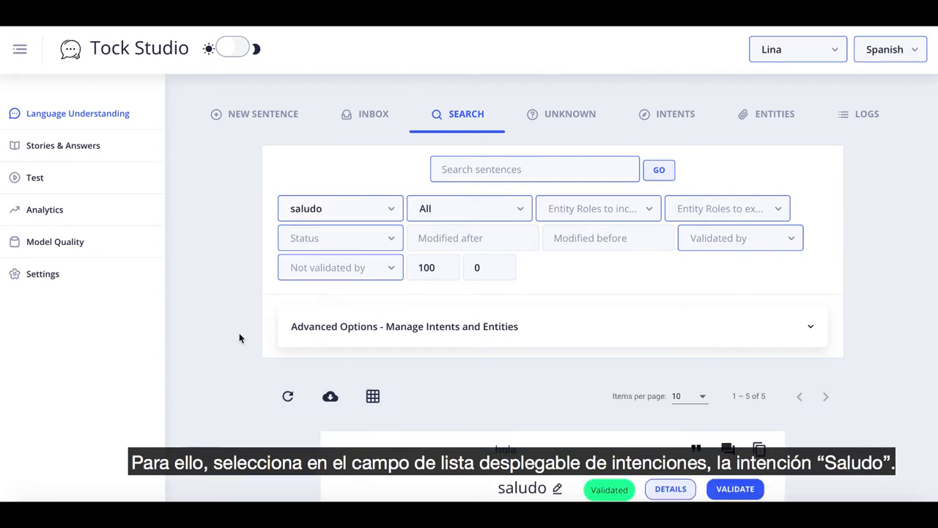
scroll(240, 336, "down", 3)
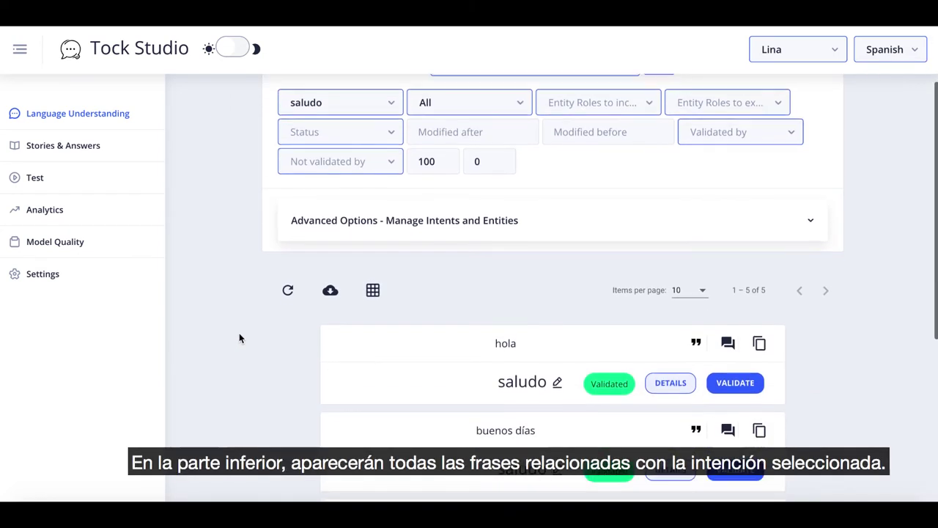
scroll(239, 336, "down", 5)
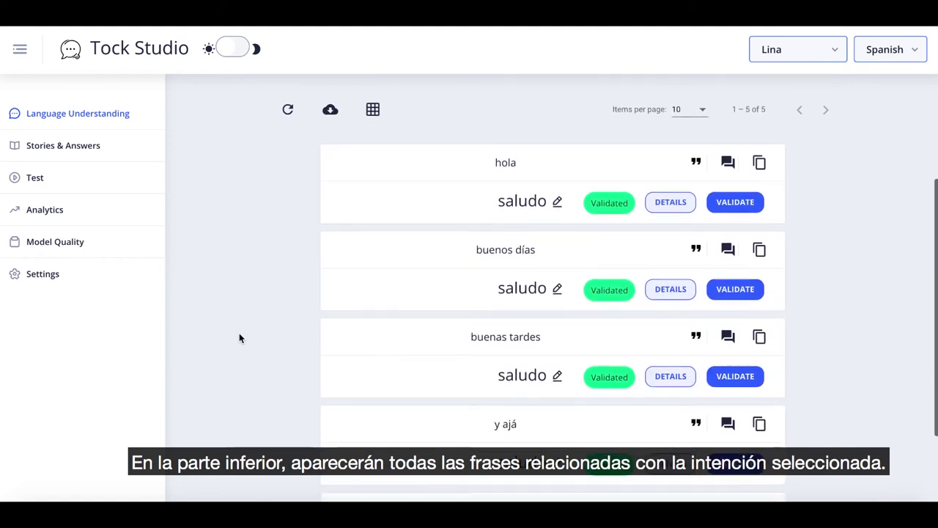
scroll(239, 337, "down", 3)
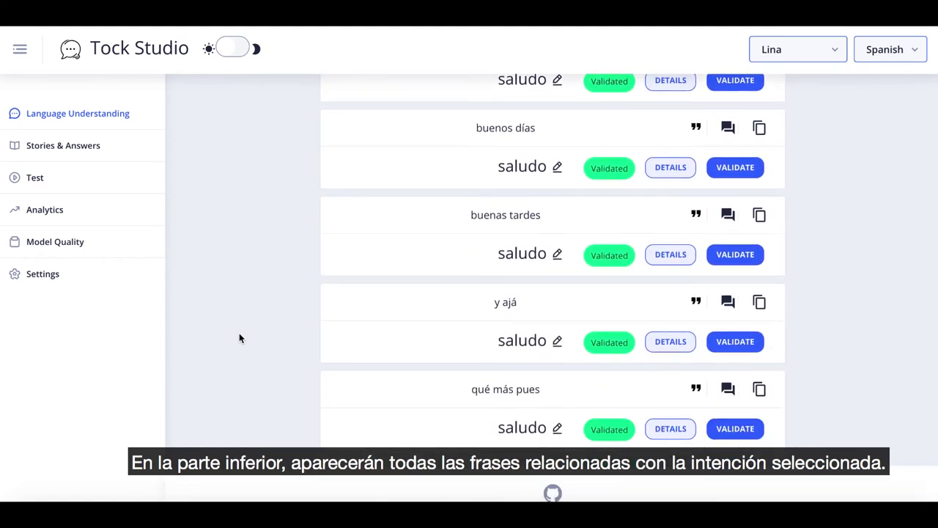
scroll(239, 337, "up", 1)
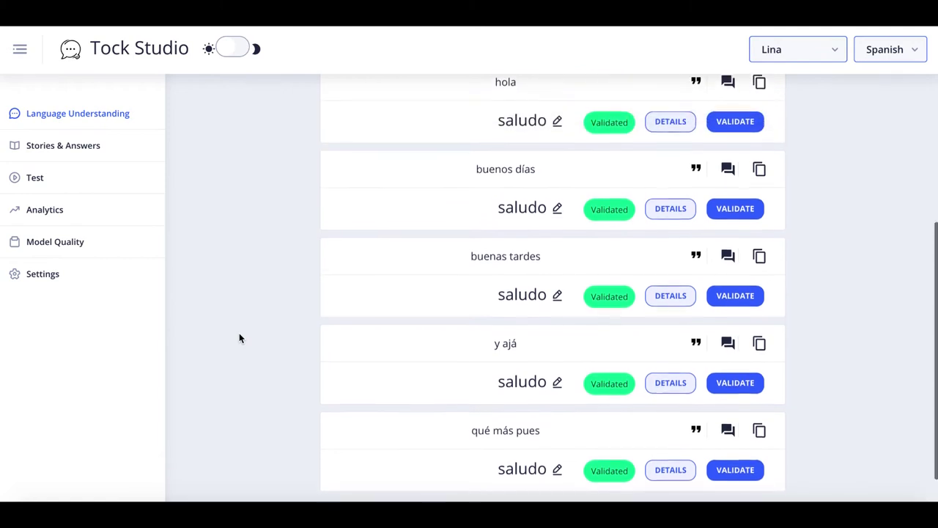
scroll(239, 338, "up", 2)
scroll(239, 338, "up", 3)
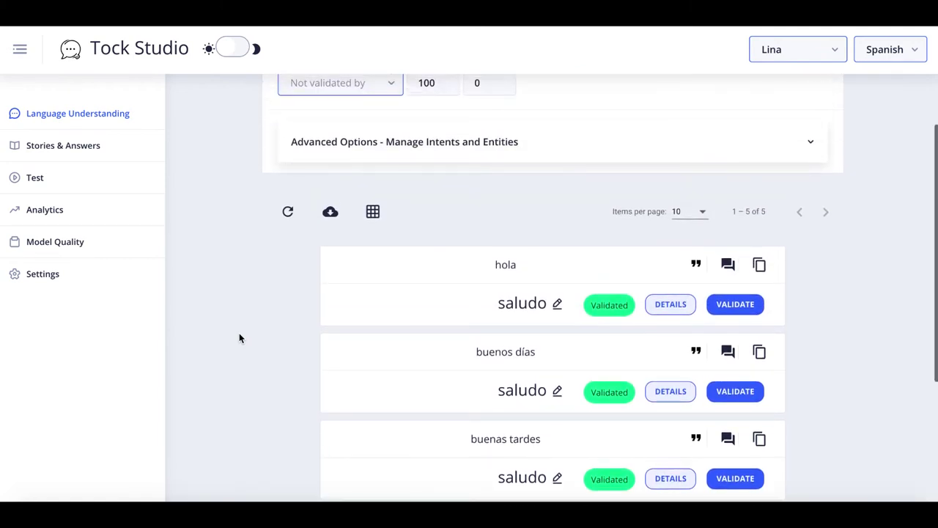
scroll(239, 339, "up", 5)
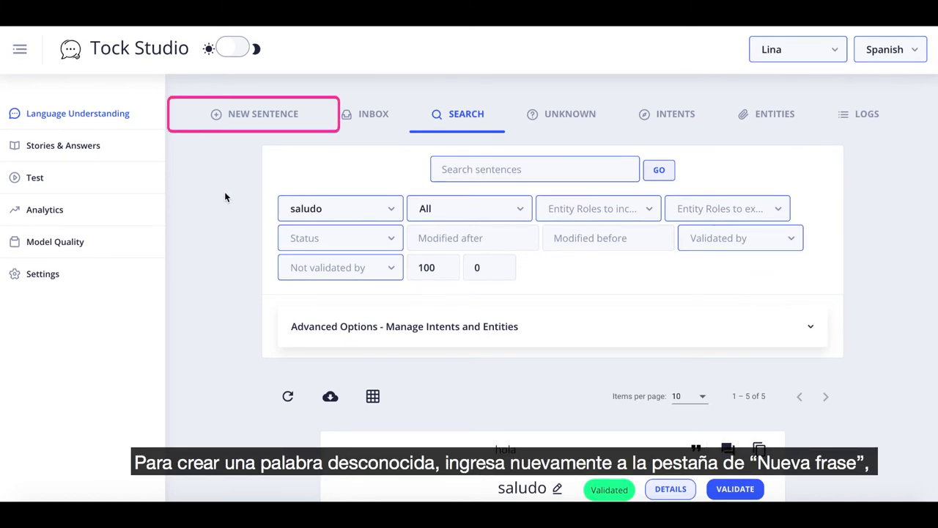
- Submit the new sentence "hello" for intent recognition
left_click(260, 129)
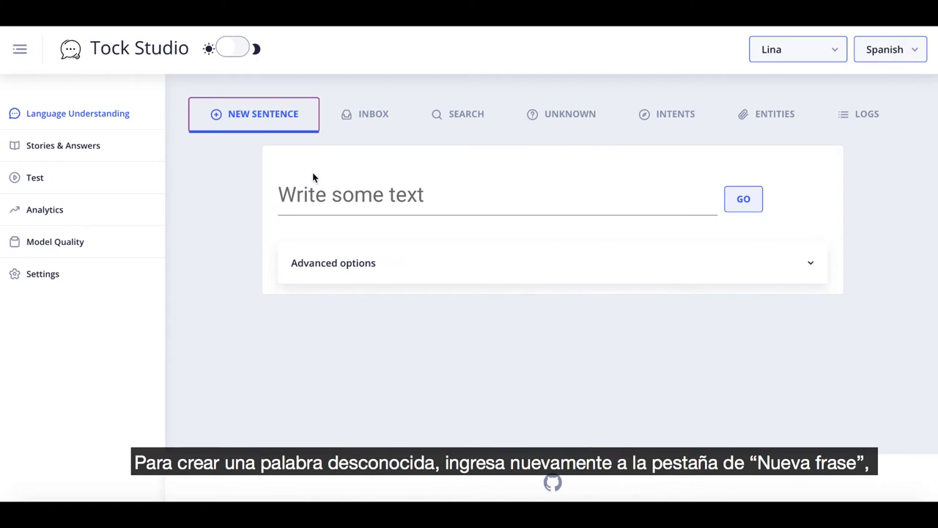
left_click(316, 192)
type("hello")
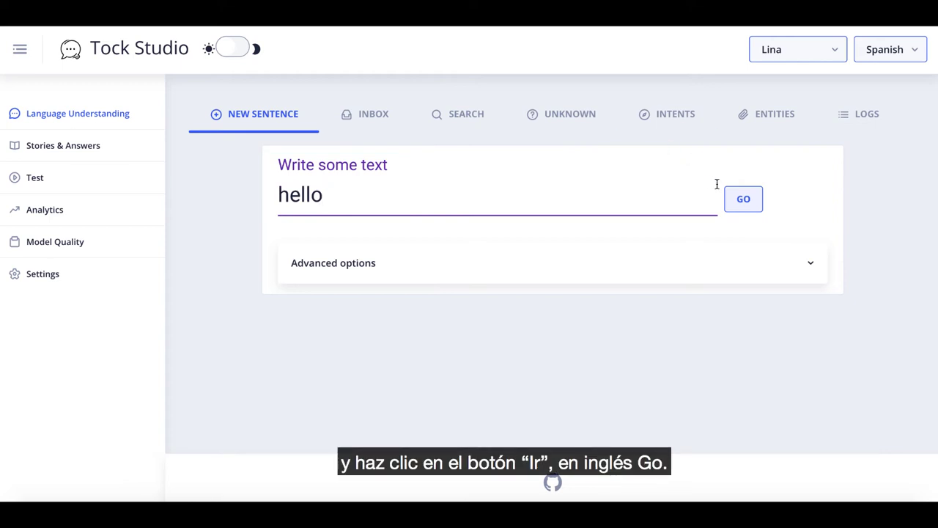
left_click(737, 209)
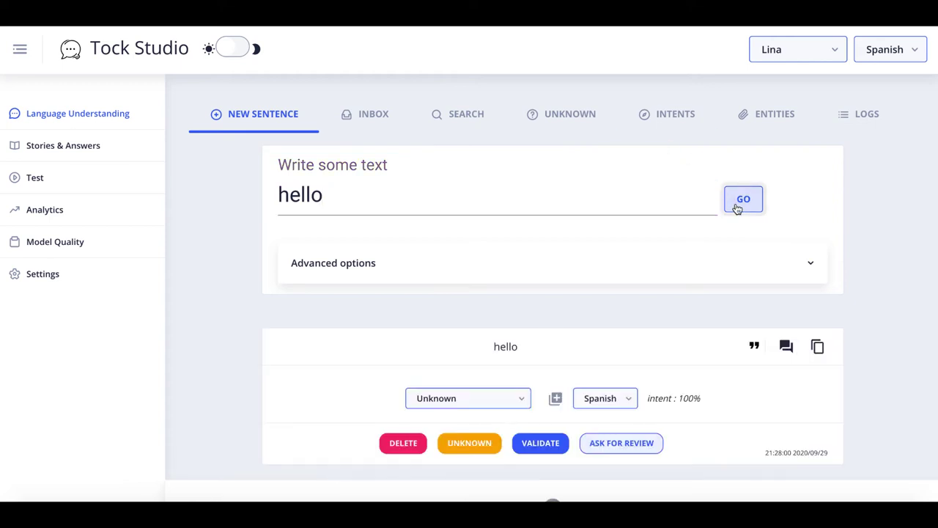
- Assign the Unknown intent to the sentence "hello" and validate it
left_click(524, 397)
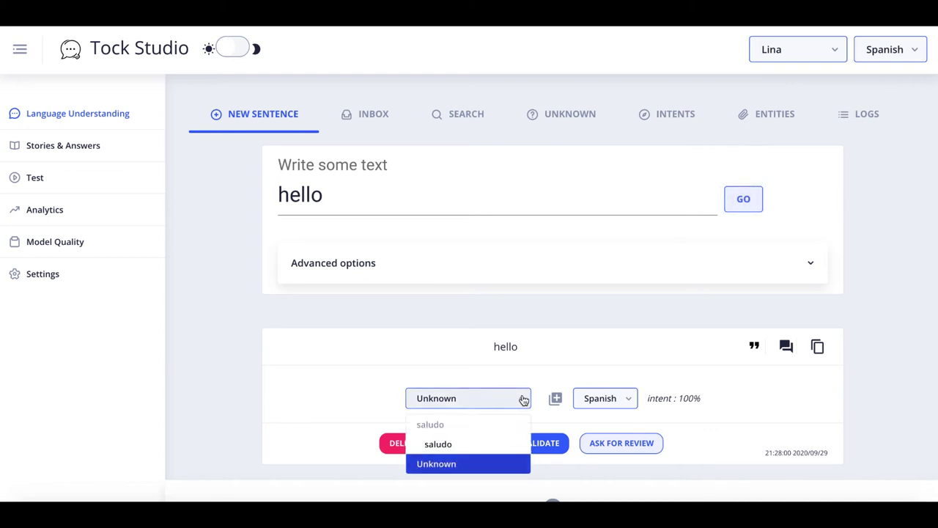
left_click(494, 467)
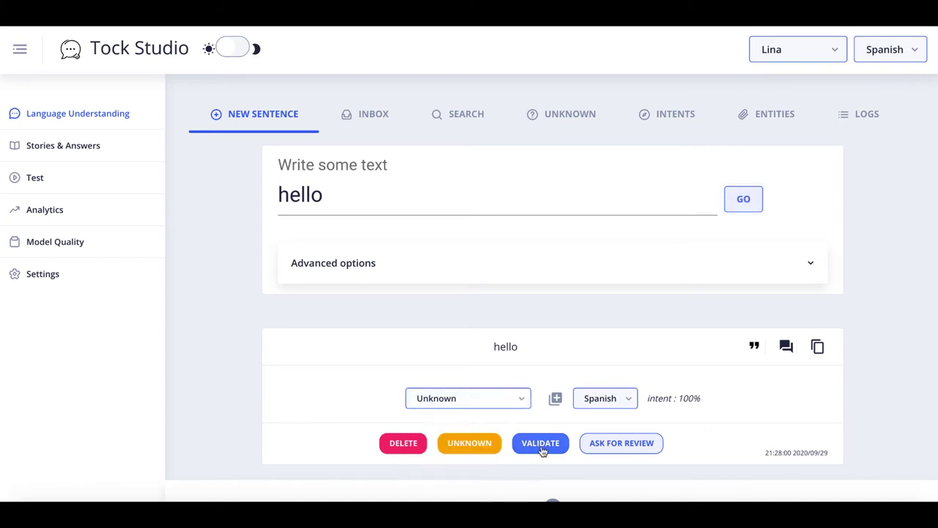
left_click(542, 446)
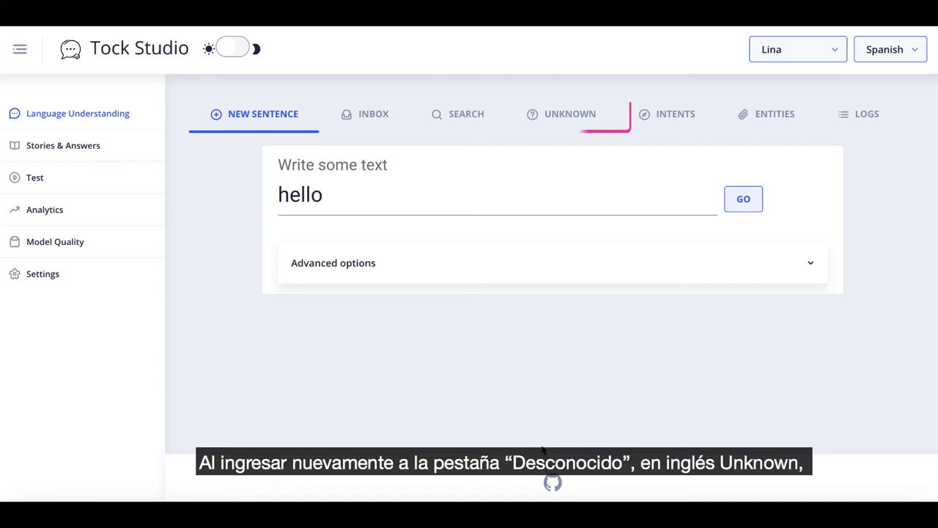
- Review the unknown sentences, the details of the saludo intent, and the available entity types
left_click(581, 123)
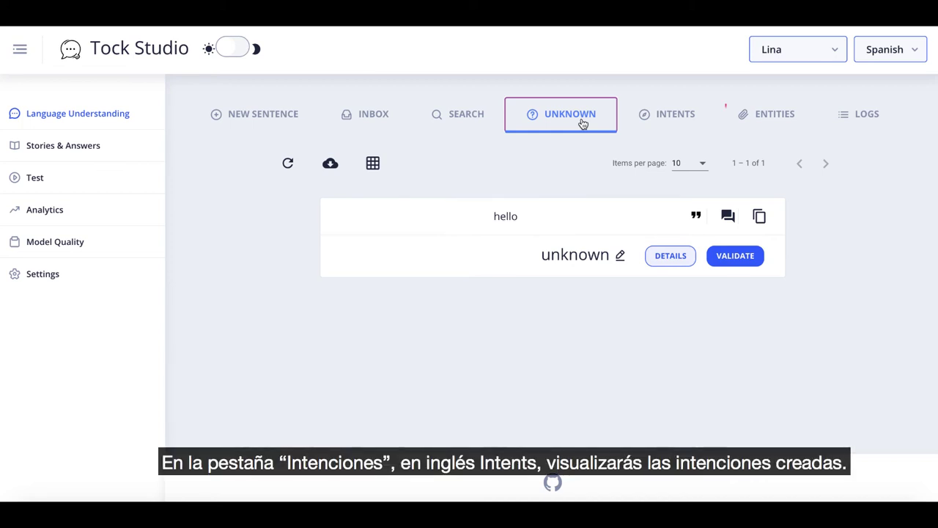
left_click(689, 119)
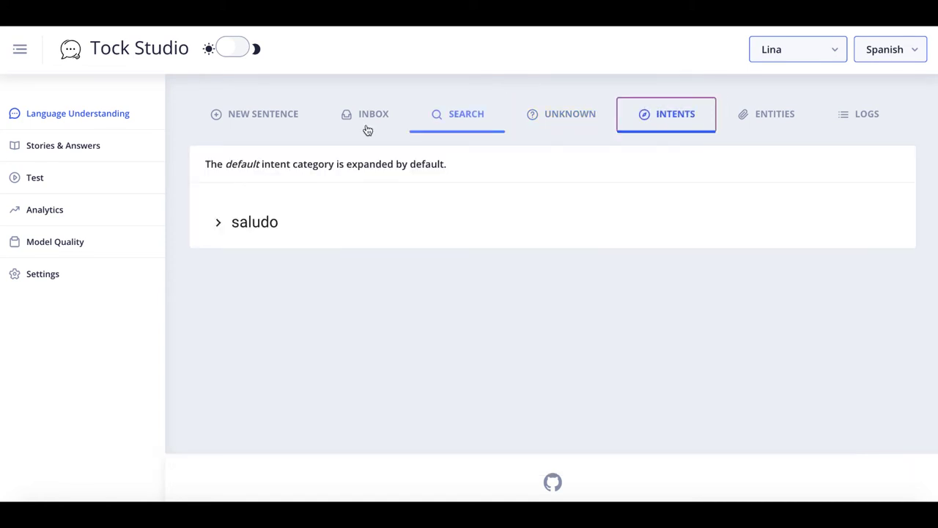
left_click(218, 225)
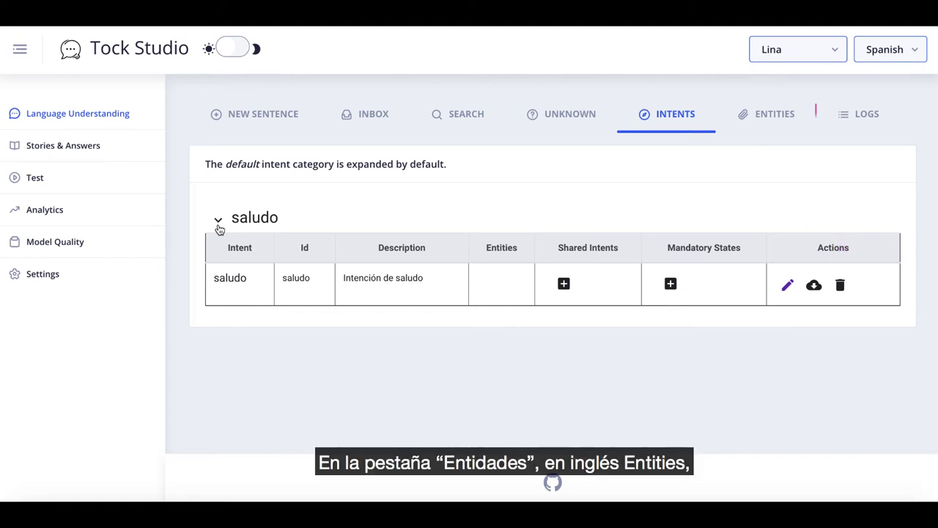
left_click(786, 119)
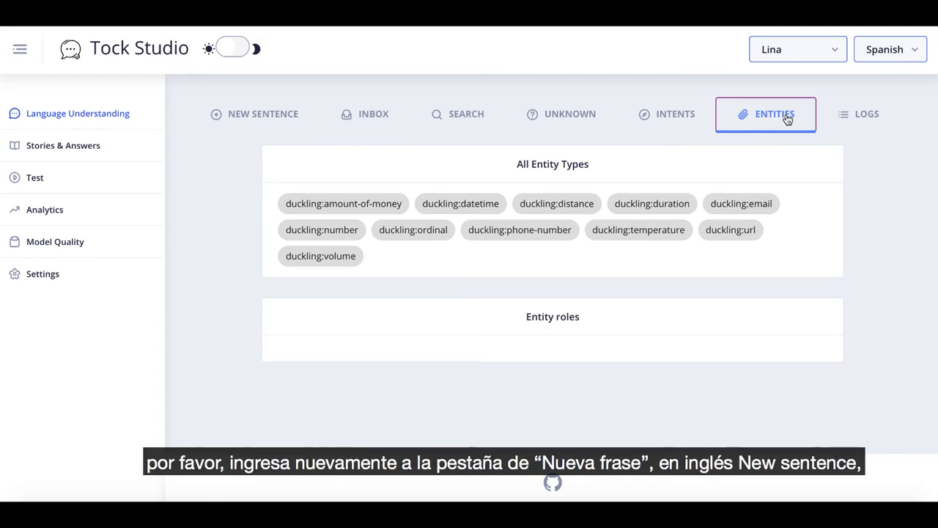
- Submit a new sentence made of "hola, mi nombre es" followed by a person's first name
left_click(253, 121)
left_click(315, 194)
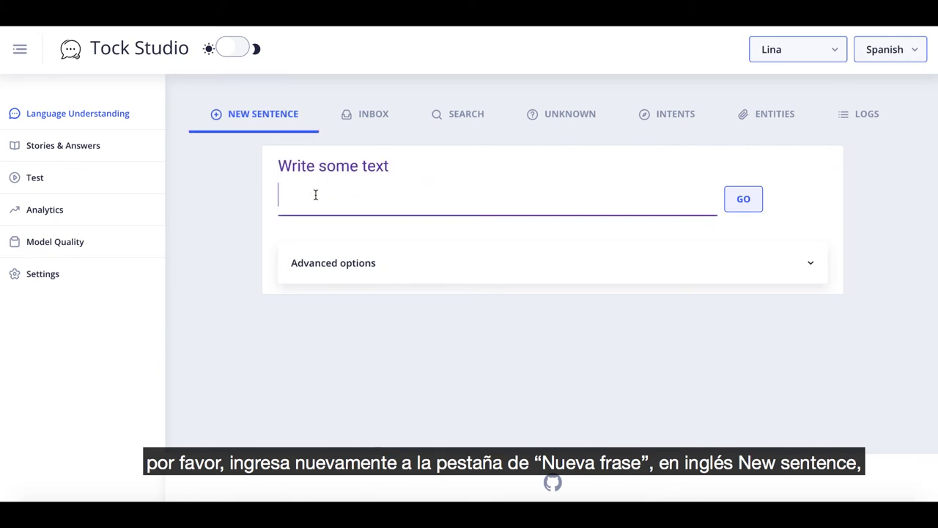
type("h")
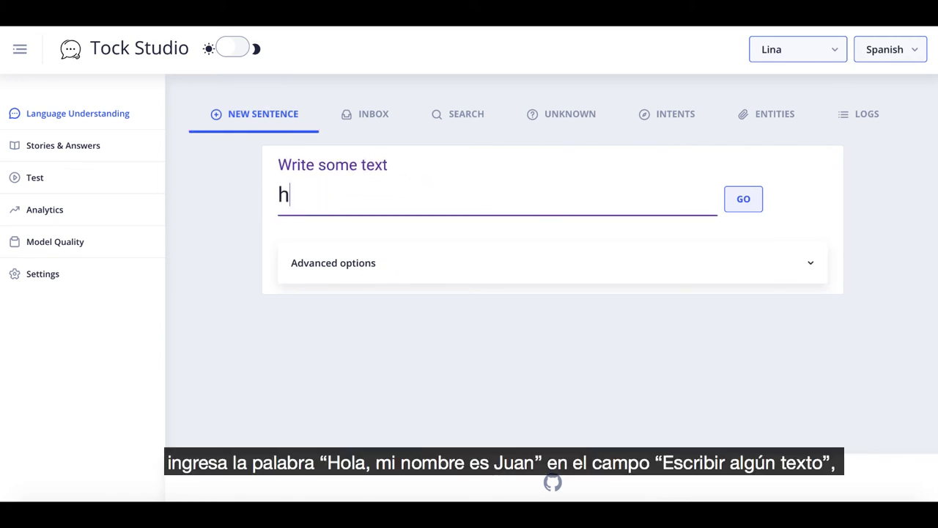
type("ola, mi ")
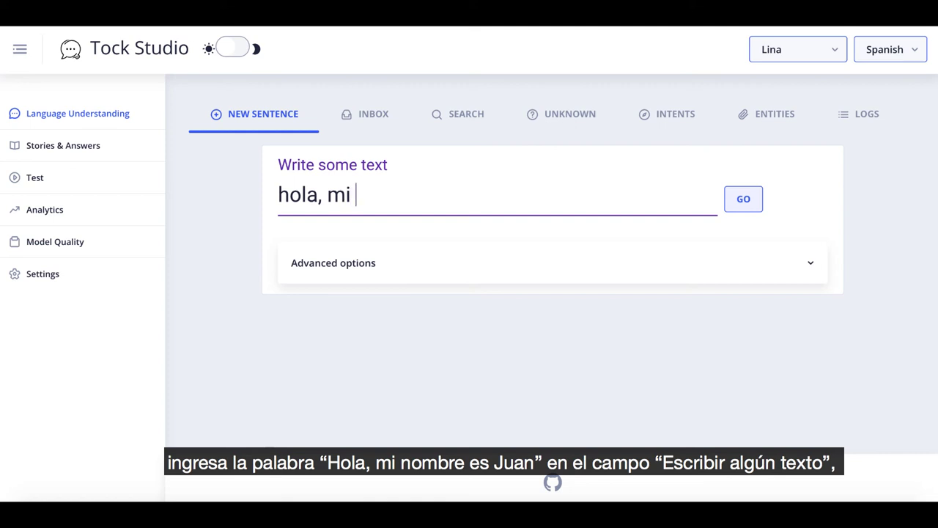
type("nombre ")
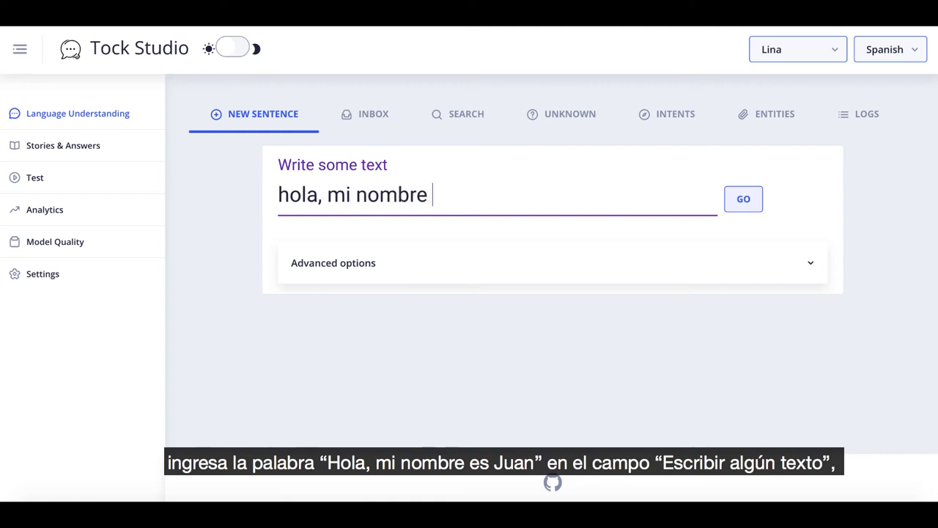
type("es Juan")
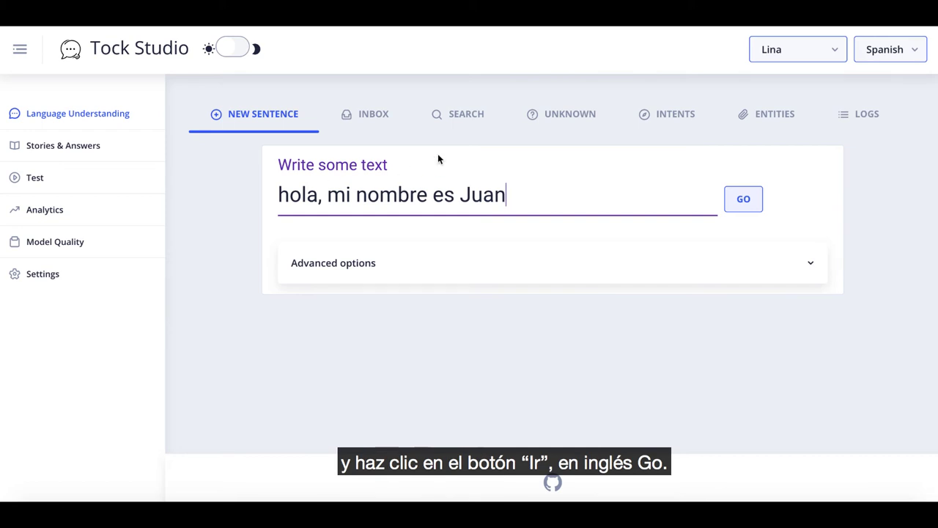
left_click(744, 199)
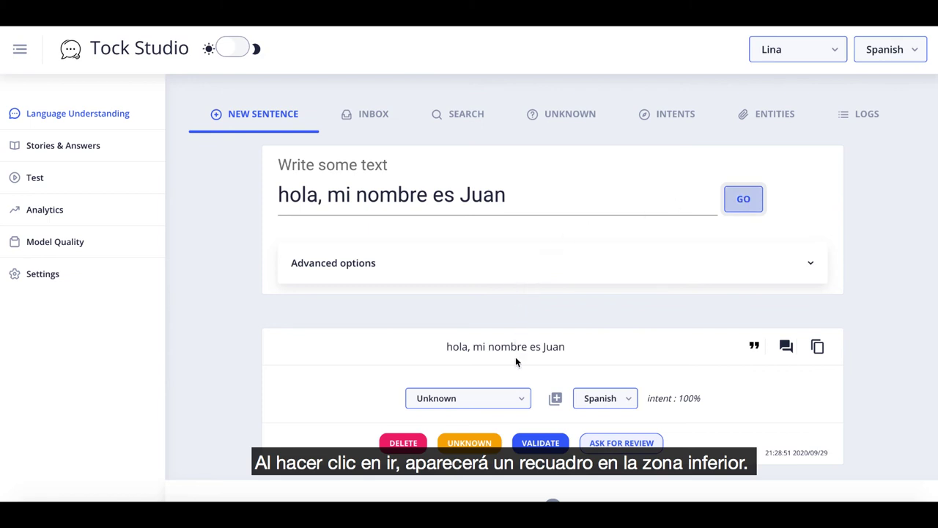
- Assign the saludo intent to the self-introduction sentence and validate it
left_click(523, 400)
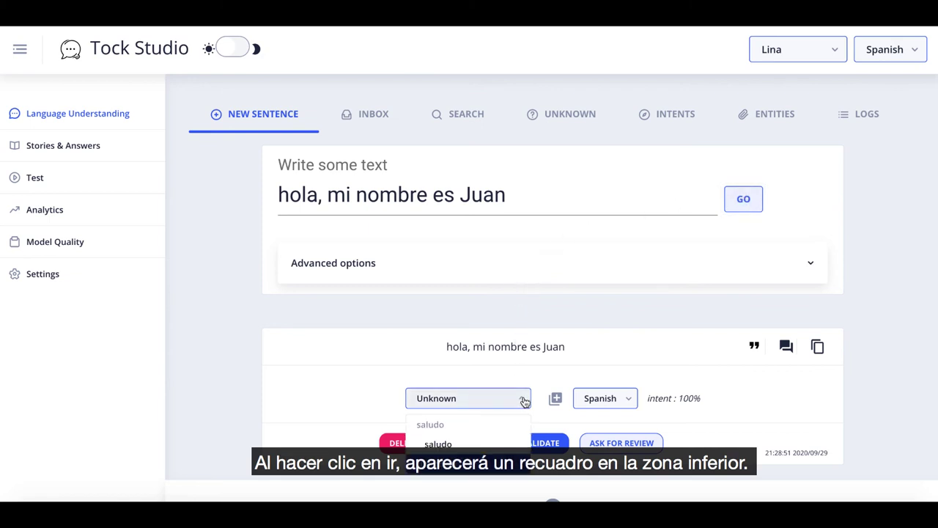
left_click(487, 442)
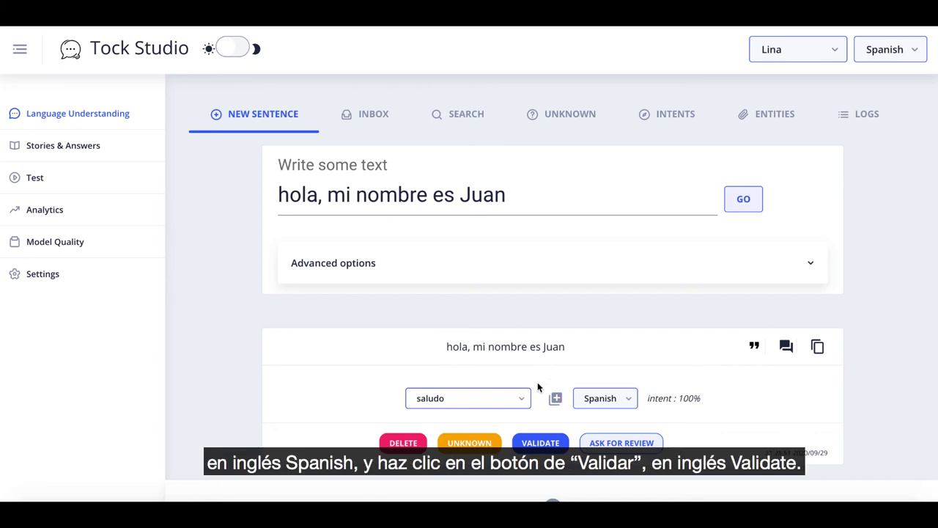
left_click(550, 447)
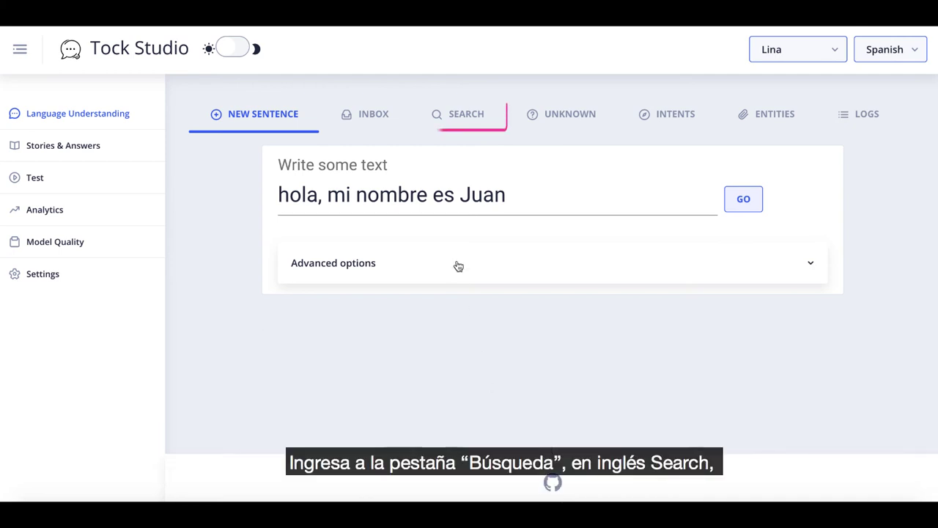
- Find the self-introduction sentence among the searchable sentences and tag its first name with a new entity type and role "entidad-nombre"
left_click(477, 126)
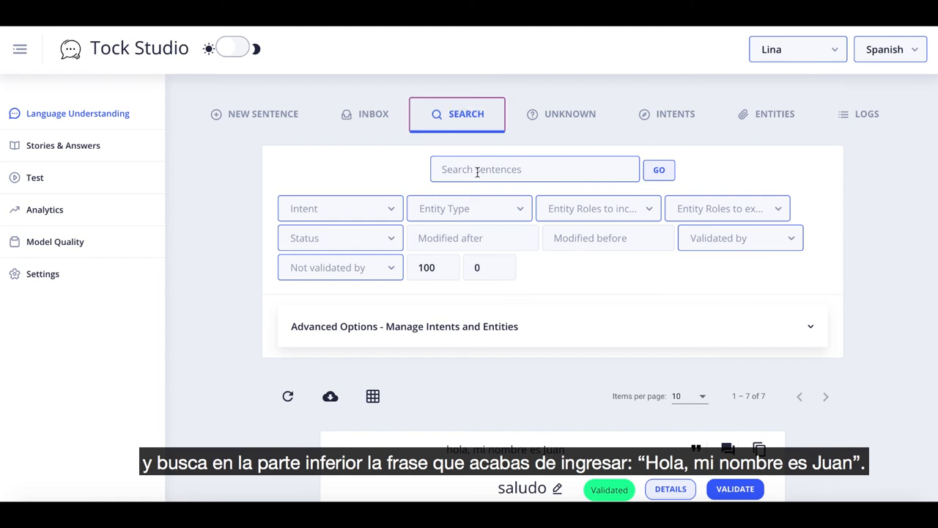
scroll(549, 282, "down", 3)
scroll(548, 282, "down", 1)
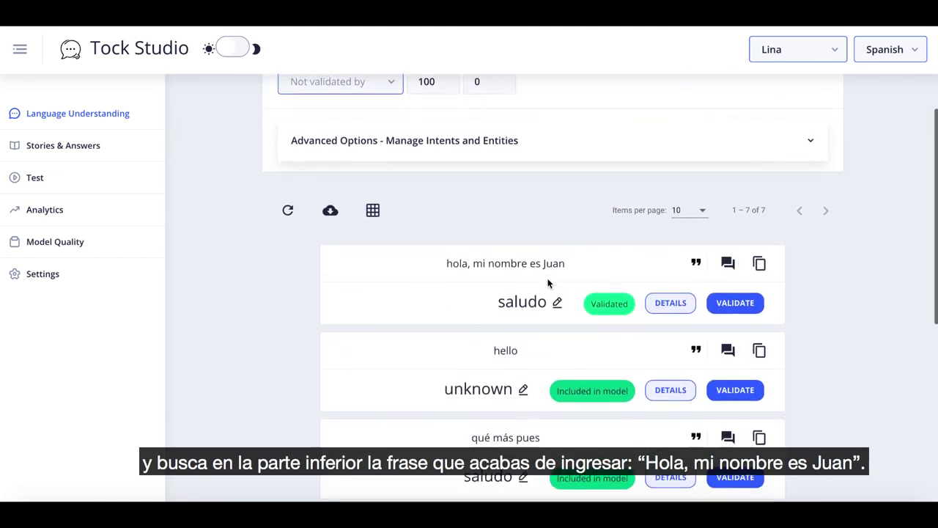
double_click(554, 256)
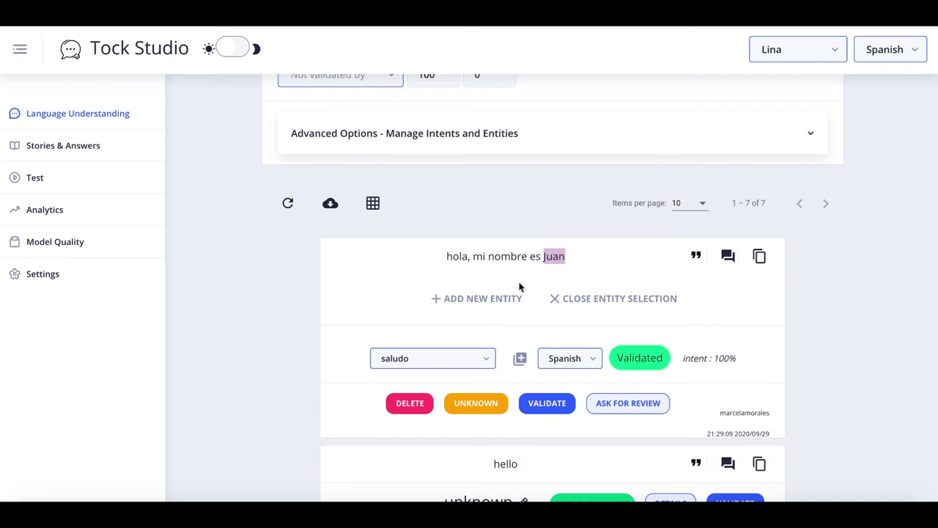
left_click(501, 305)
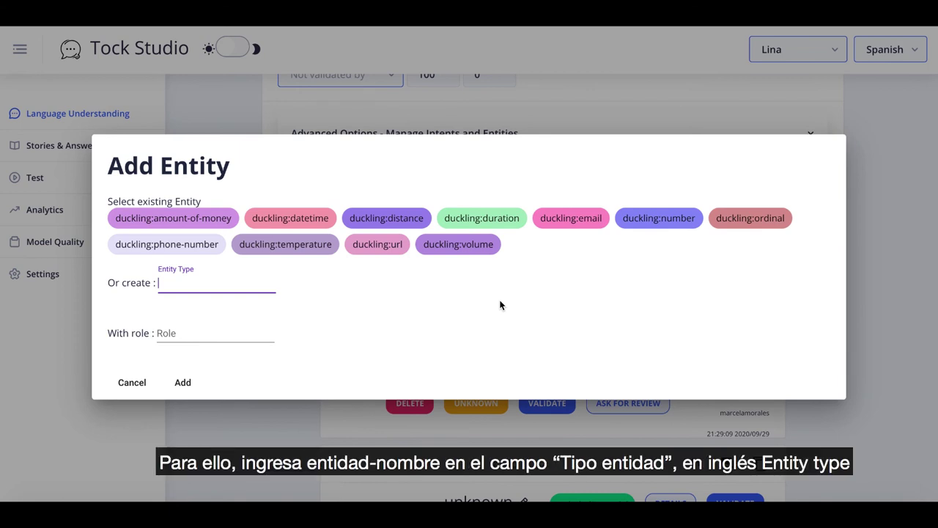
type("entidad-")
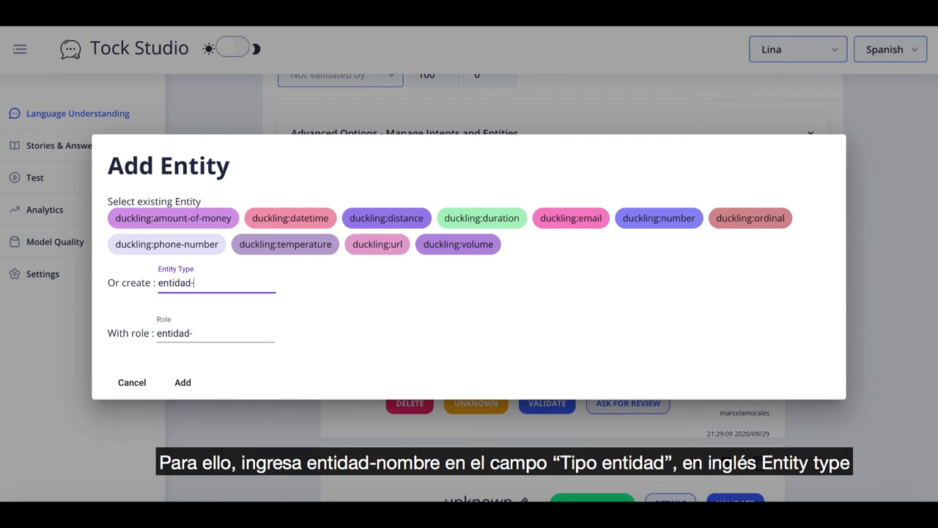
type("nombre")
left_click(184, 386)
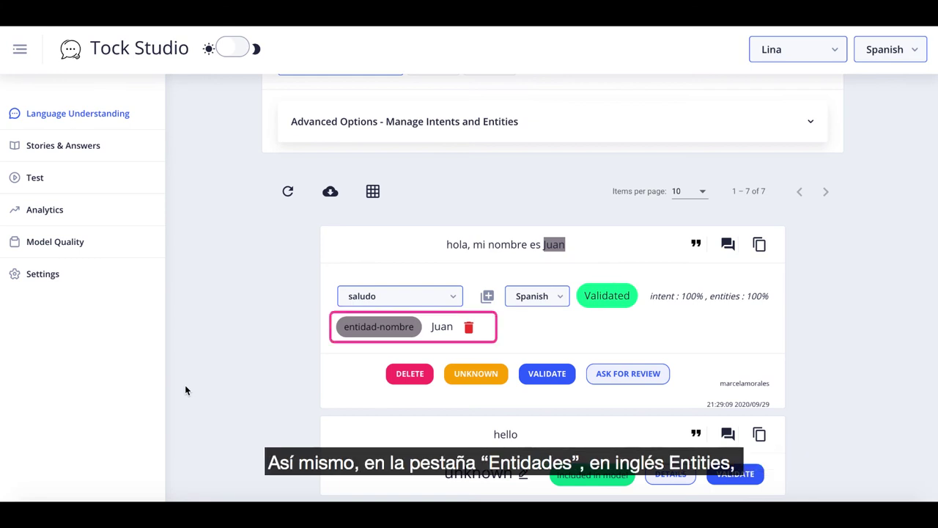
scroll(185, 385, "up", 5)
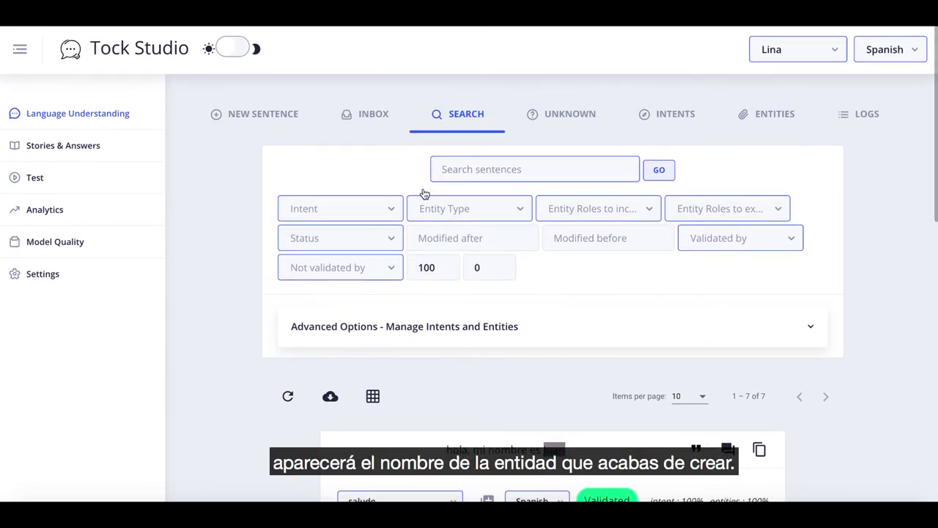
- Check the entity types for the new name entity and inspect the full request and response log of the self-introduction sentence
left_click(769, 118)
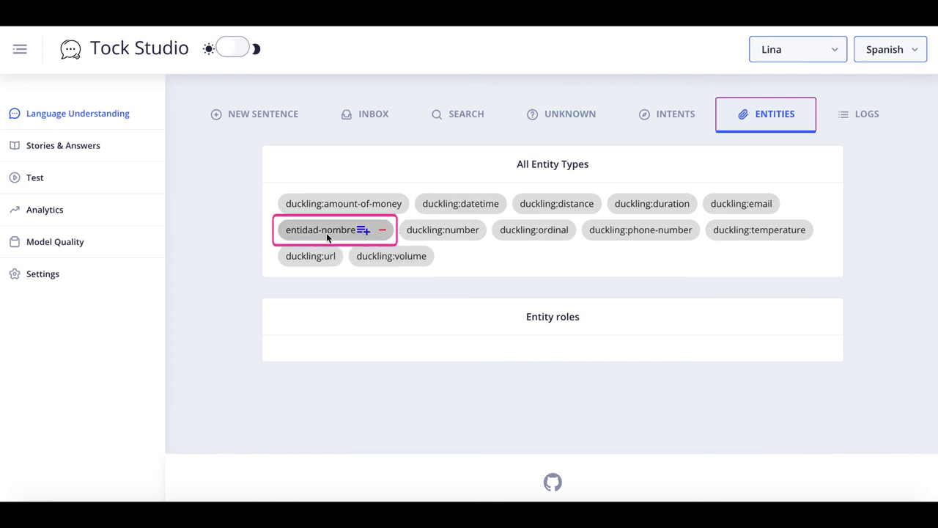
left_click(863, 114)
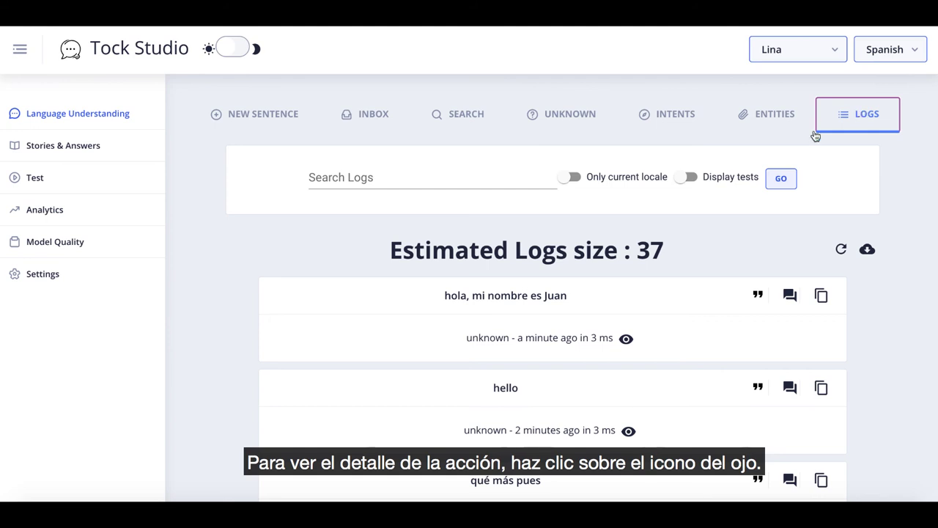
left_click(629, 341)
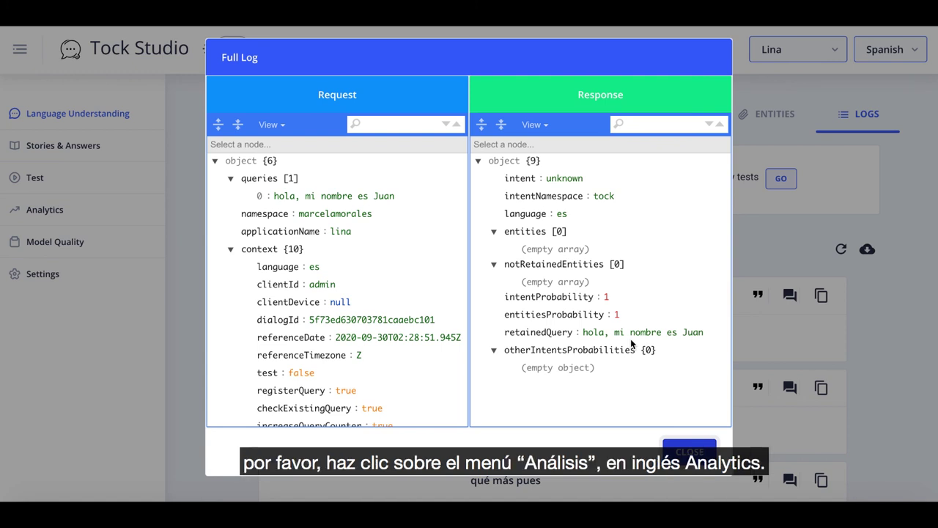
left_click(689, 451)
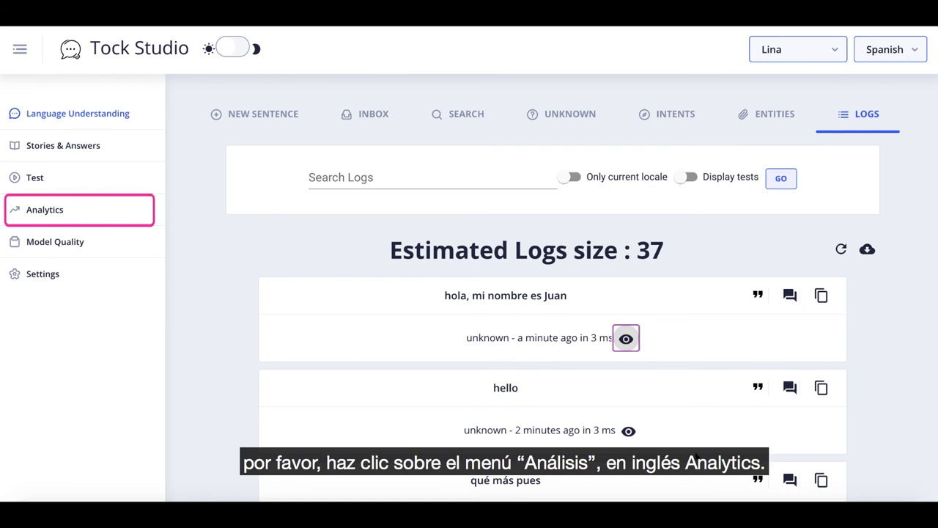
- Examine the activity and behavior analytics, collapsing the Messages and Messages by Story charts to view the available graph categories
left_click(53, 215)
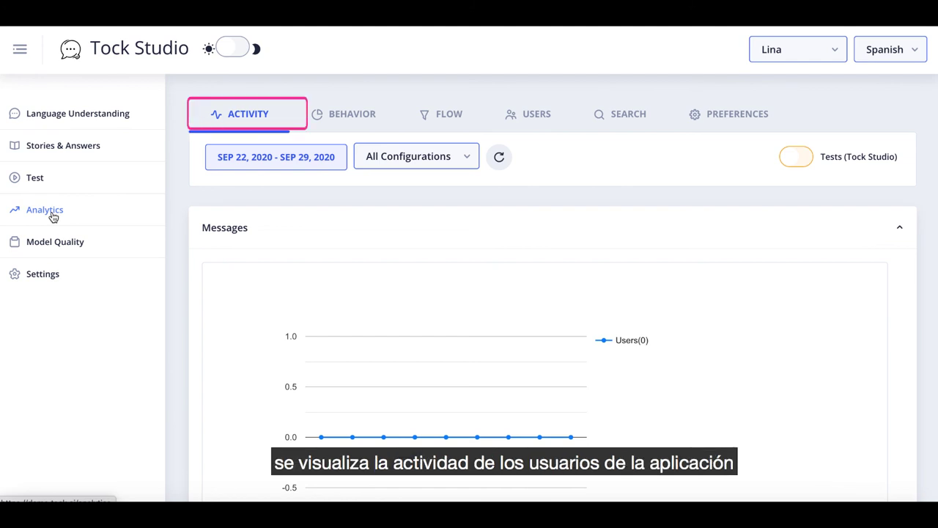
left_click(214, 228)
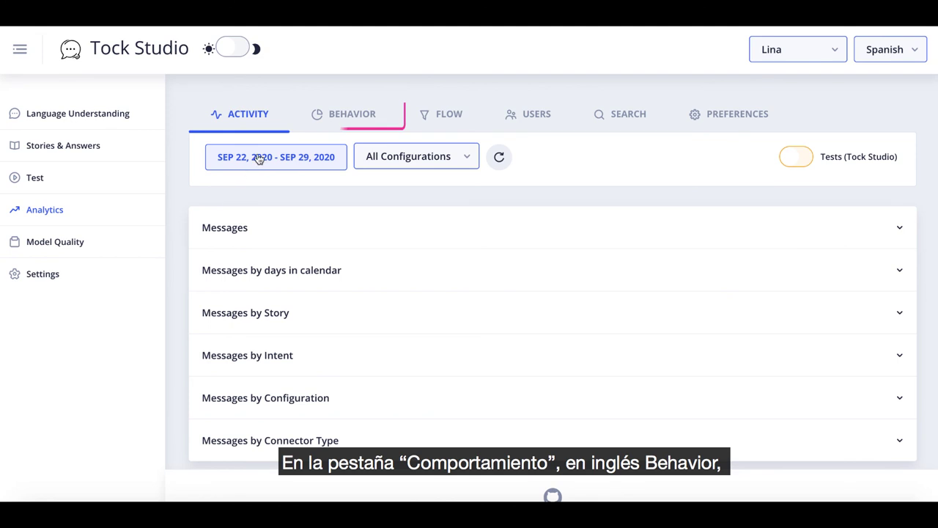
left_click(354, 118)
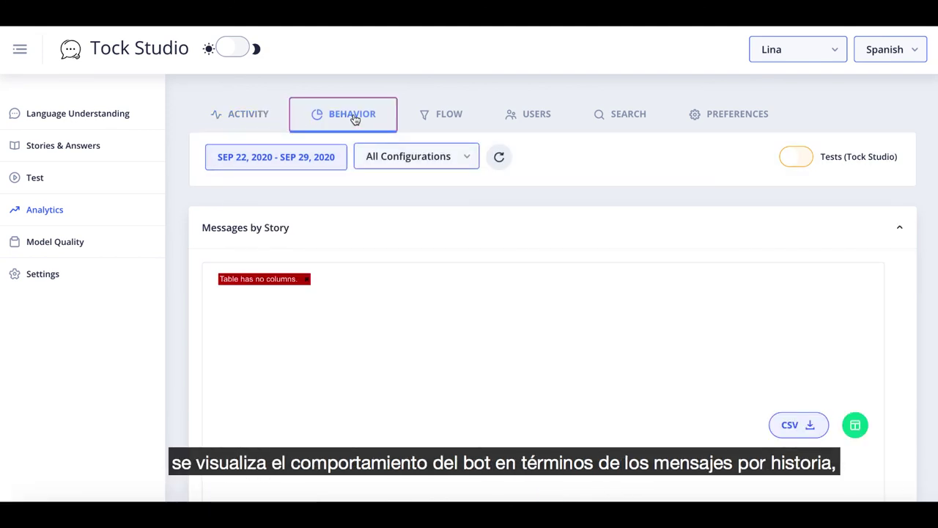
left_click(260, 229)
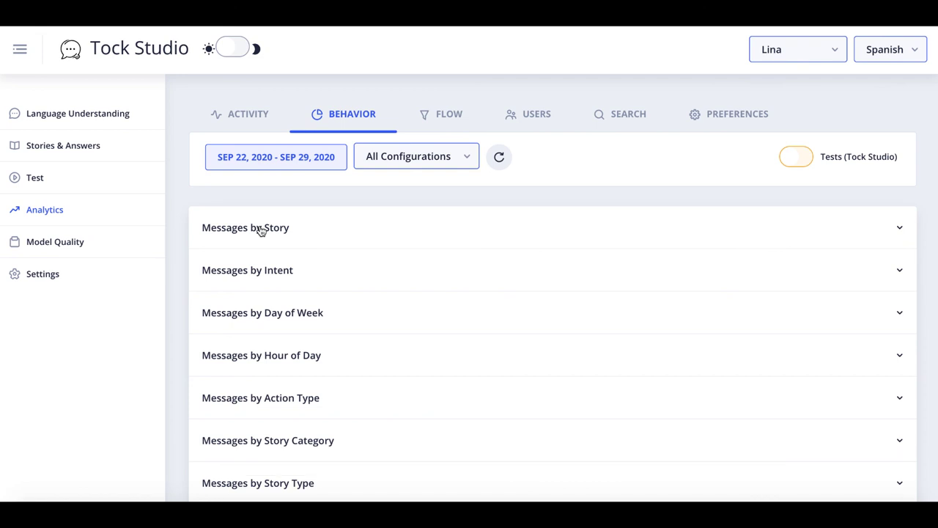
- Examine the bot flow diagram, the users' conversations and the searchable dialogs in the analytics
left_click(452, 117)
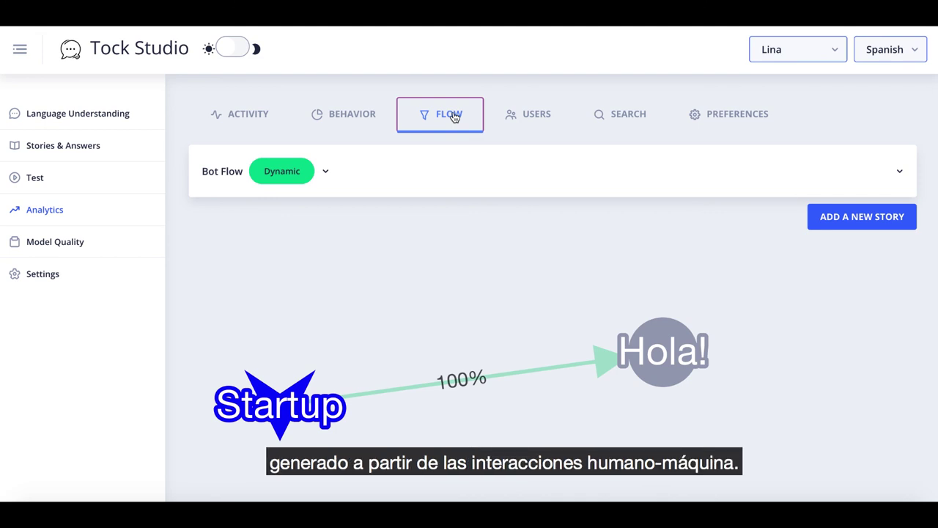
left_click(542, 115)
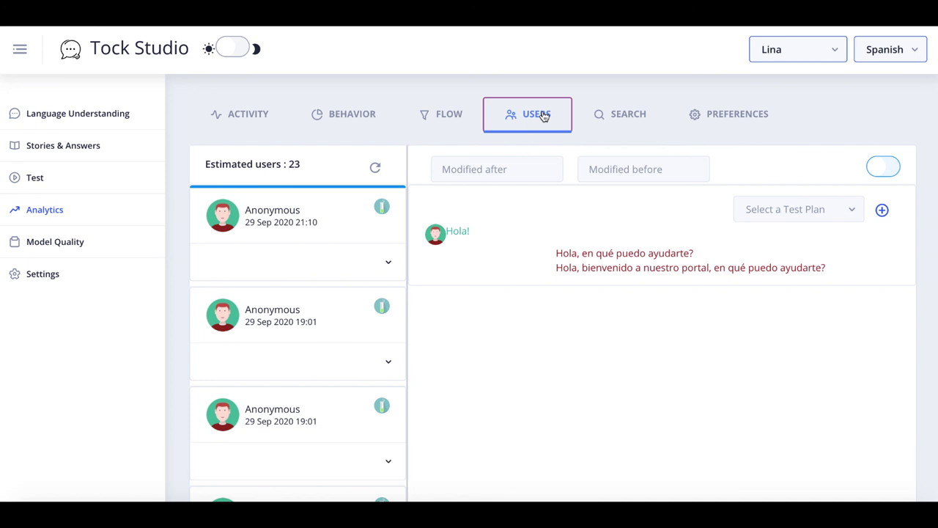
left_click(638, 116)
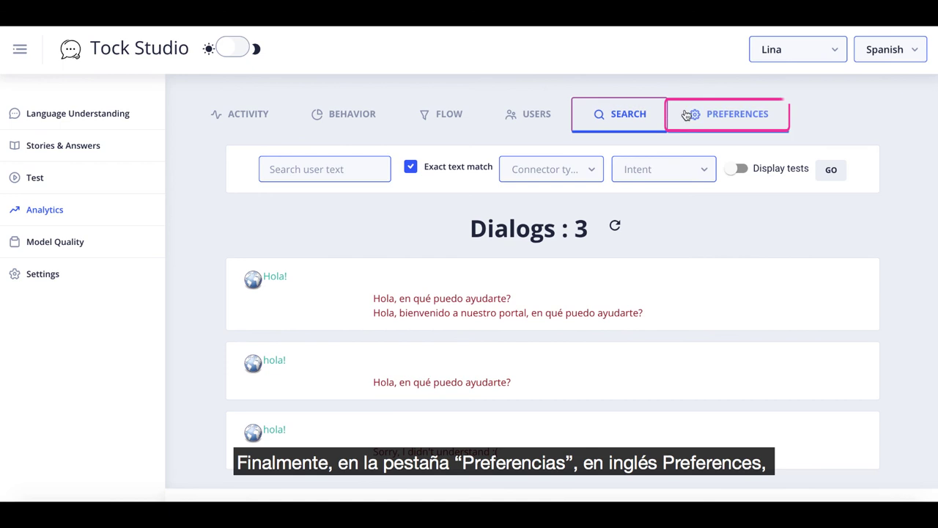
- Review the analytics preferences, covering the available activity and behavior graphs, the chart types and the chart options
left_click(738, 115)
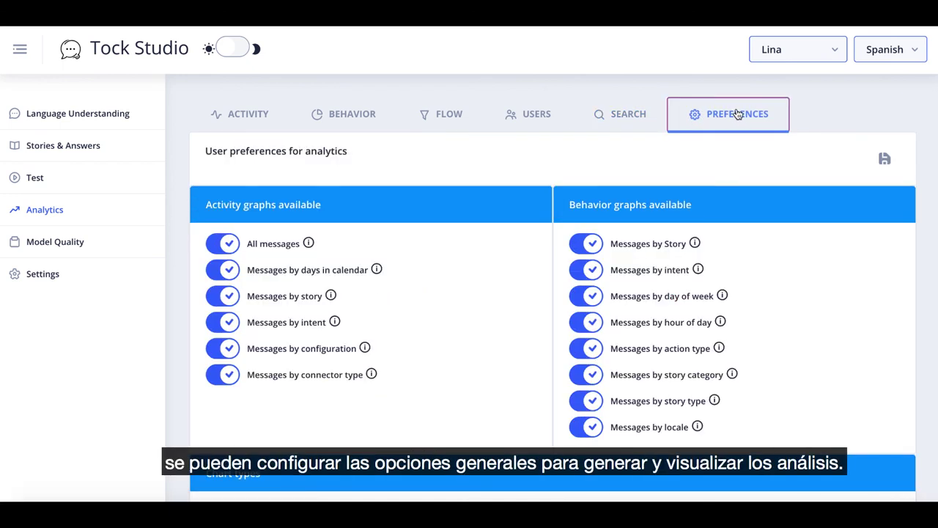
scroll(806, 293, "down", 5)
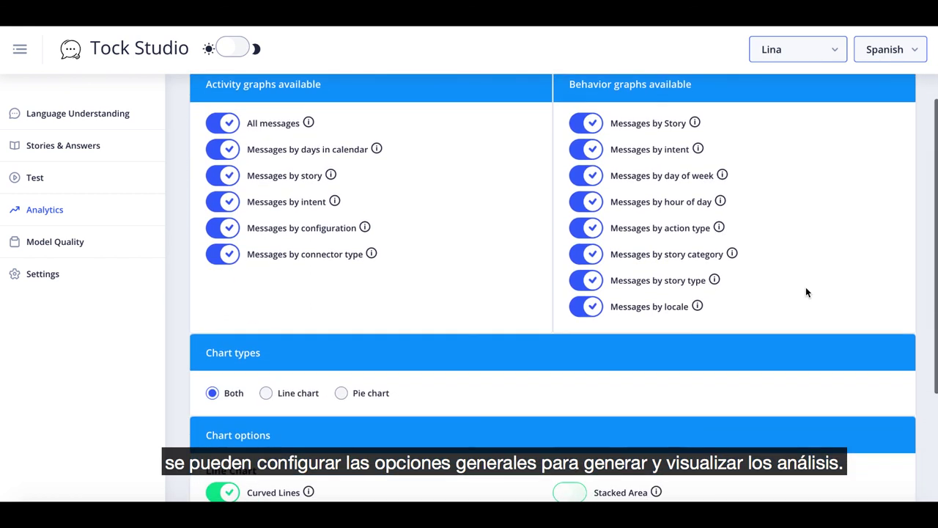
scroll(806, 292, "down", 1)
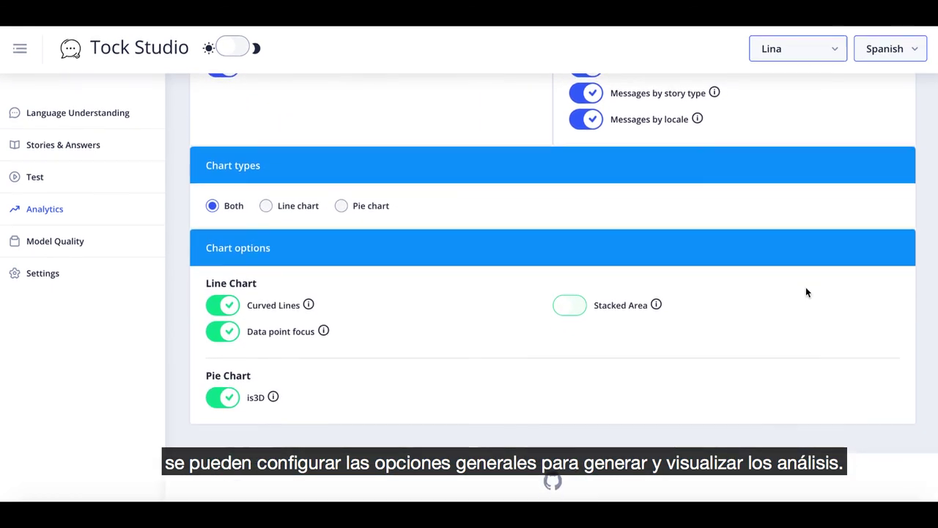